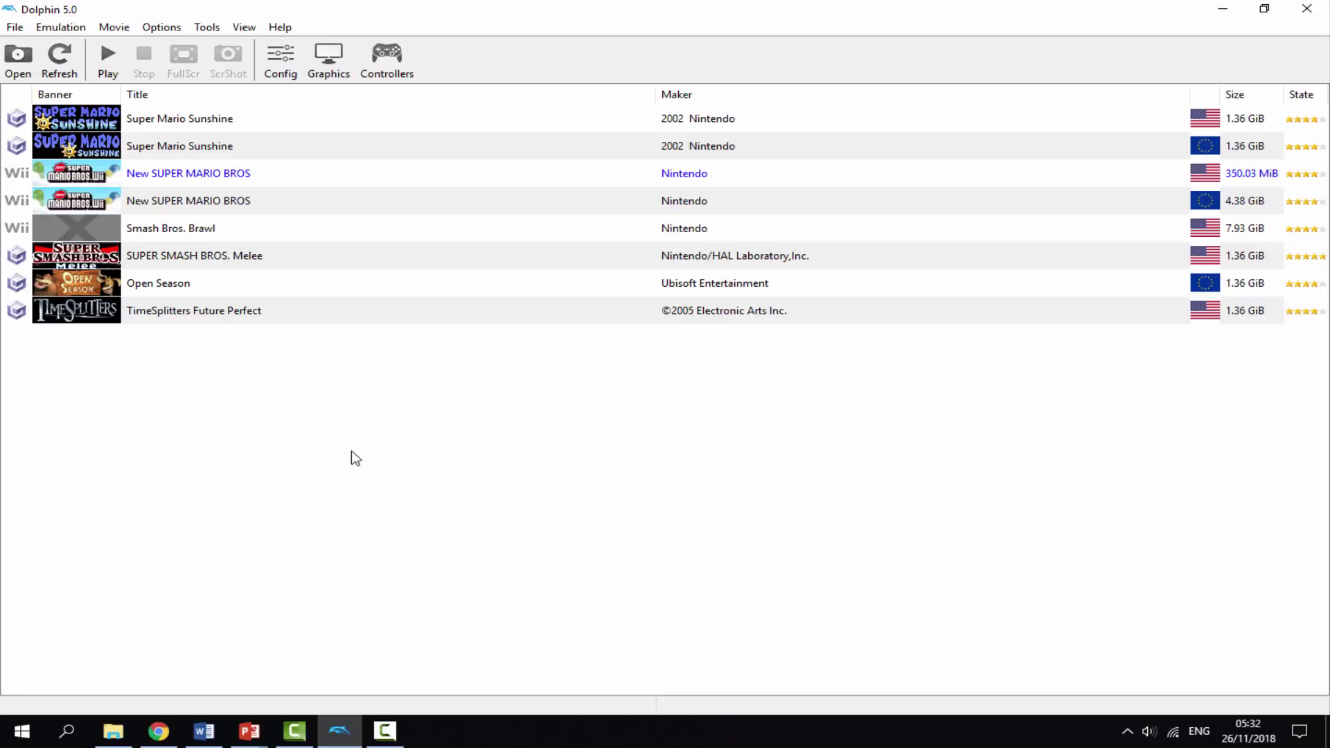
# - Open Documents > Dolphin Emulator > Games, sort by size largest first, and select the five 1,425,760 KB ISOs
pyautogui.click(114, 730)
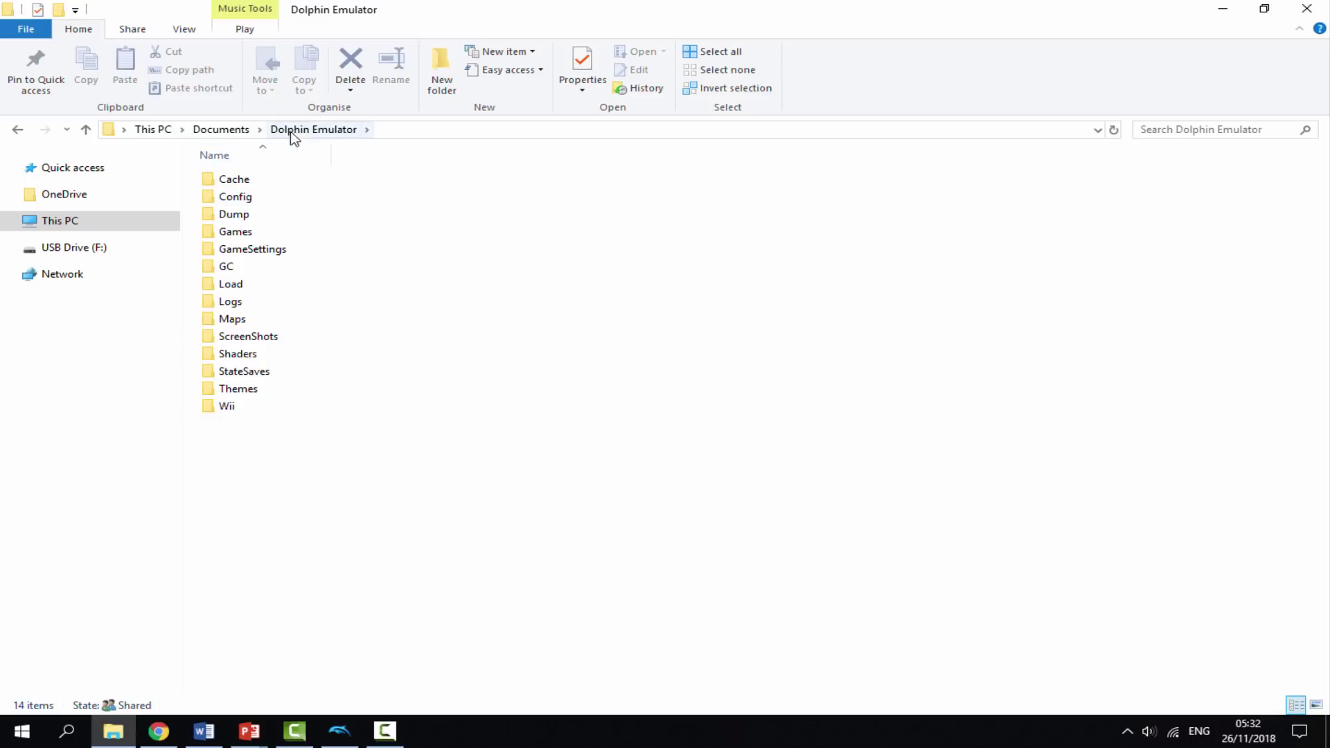
pyautogui.click(232, 237)
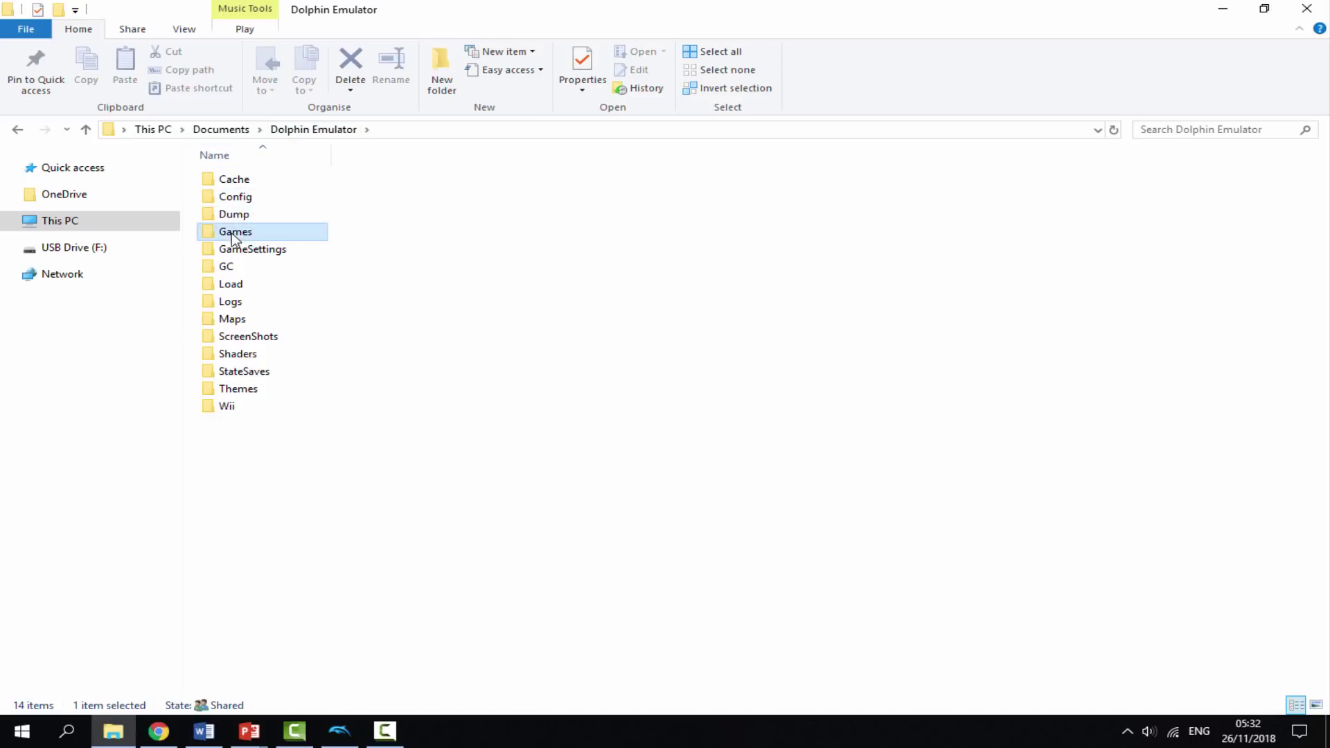
pyautogui.doubleClick(235, 237)
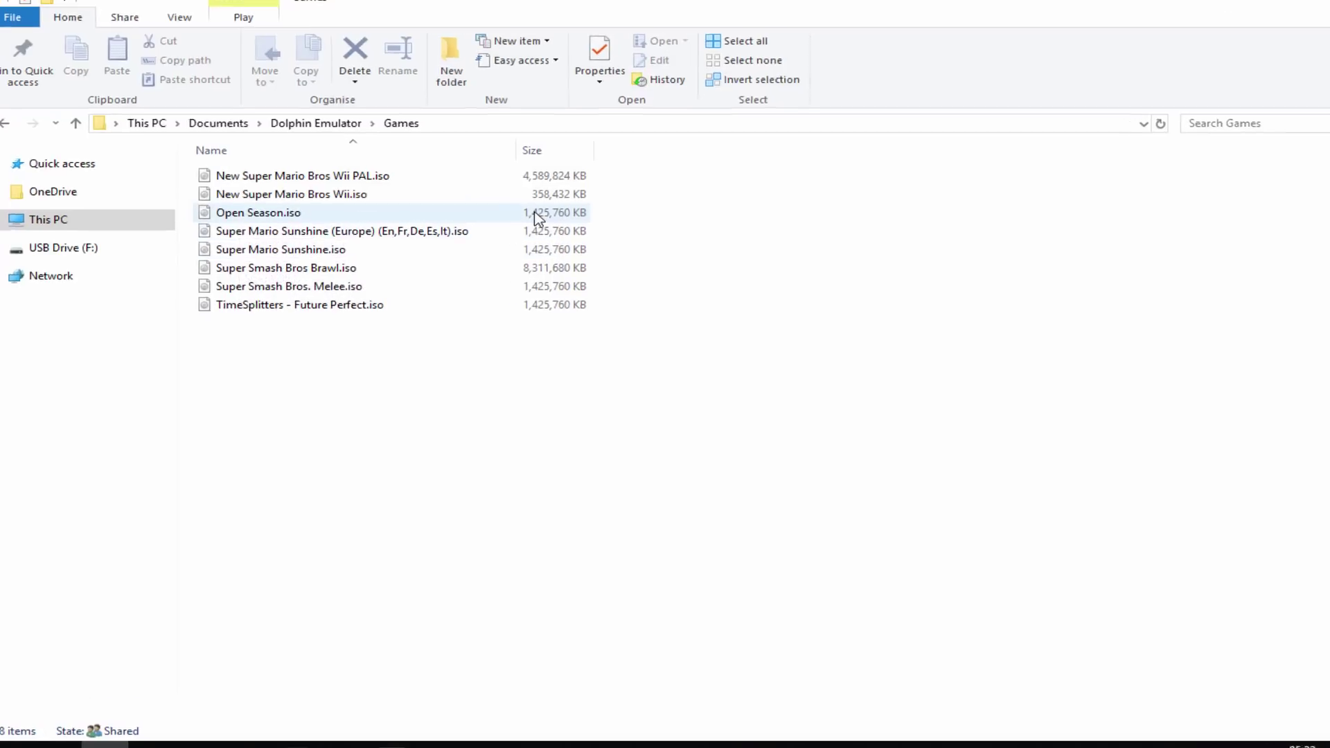
pyautogui.click(521, 156)
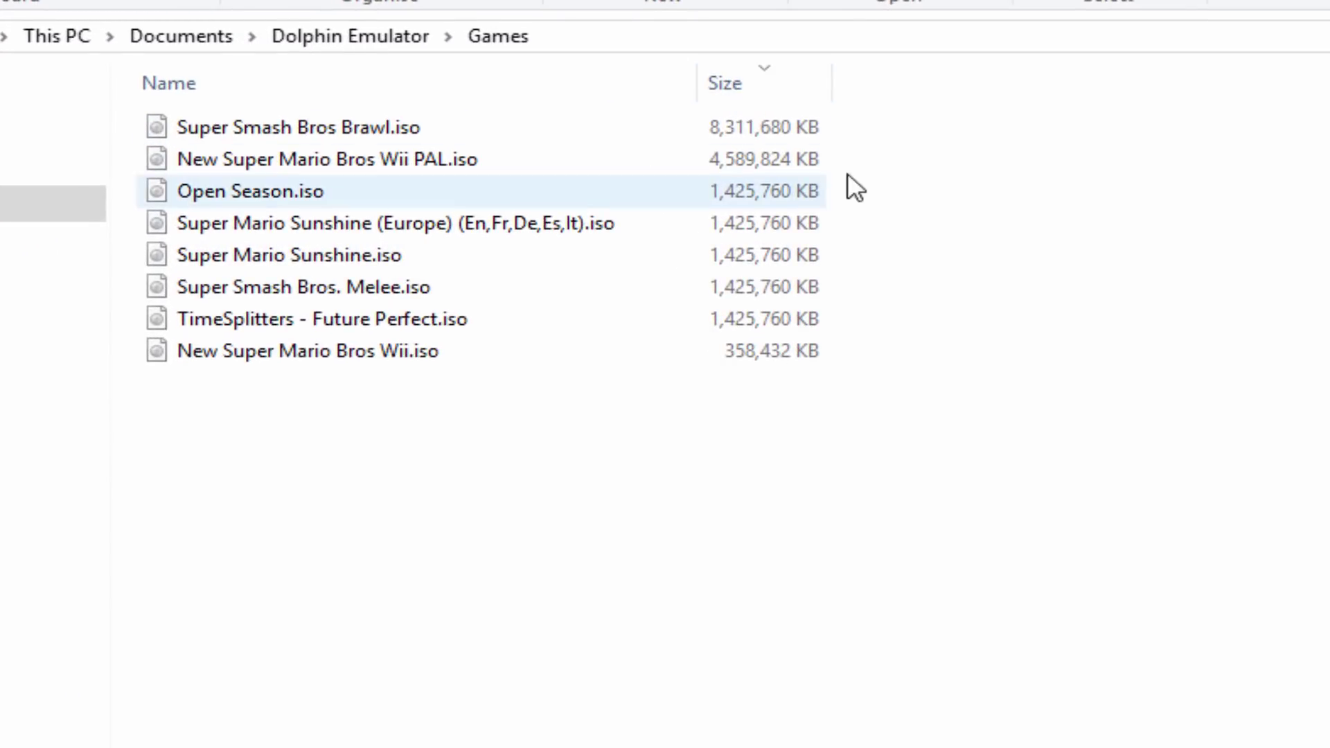
pyautogui.moveTo(888, 182); pyautogui.dragTo(774, 309)
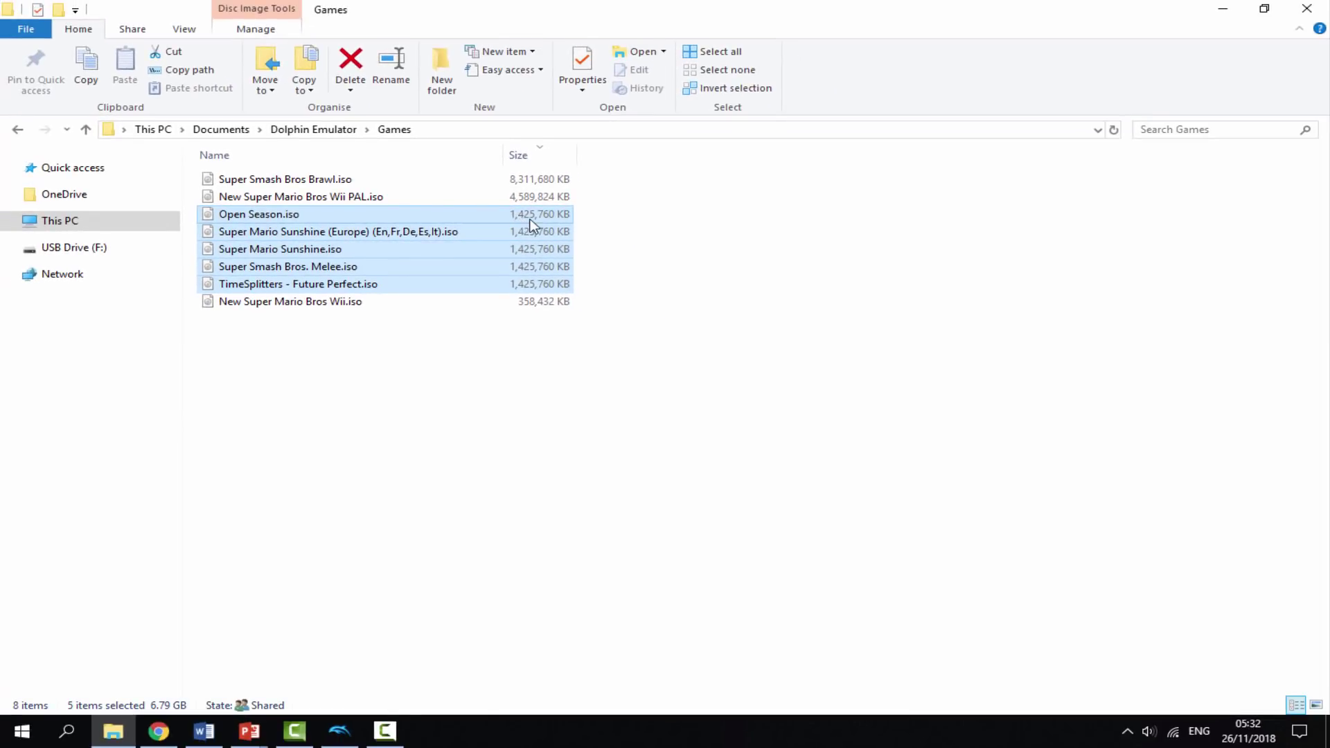
# - Confirm in Properties that Open Season.iso is 1.35 GB, reselect the five ISOs, and return to Dolphin
pyautogui.click(544, 214)
pyautogui.rightClick(543, 214)
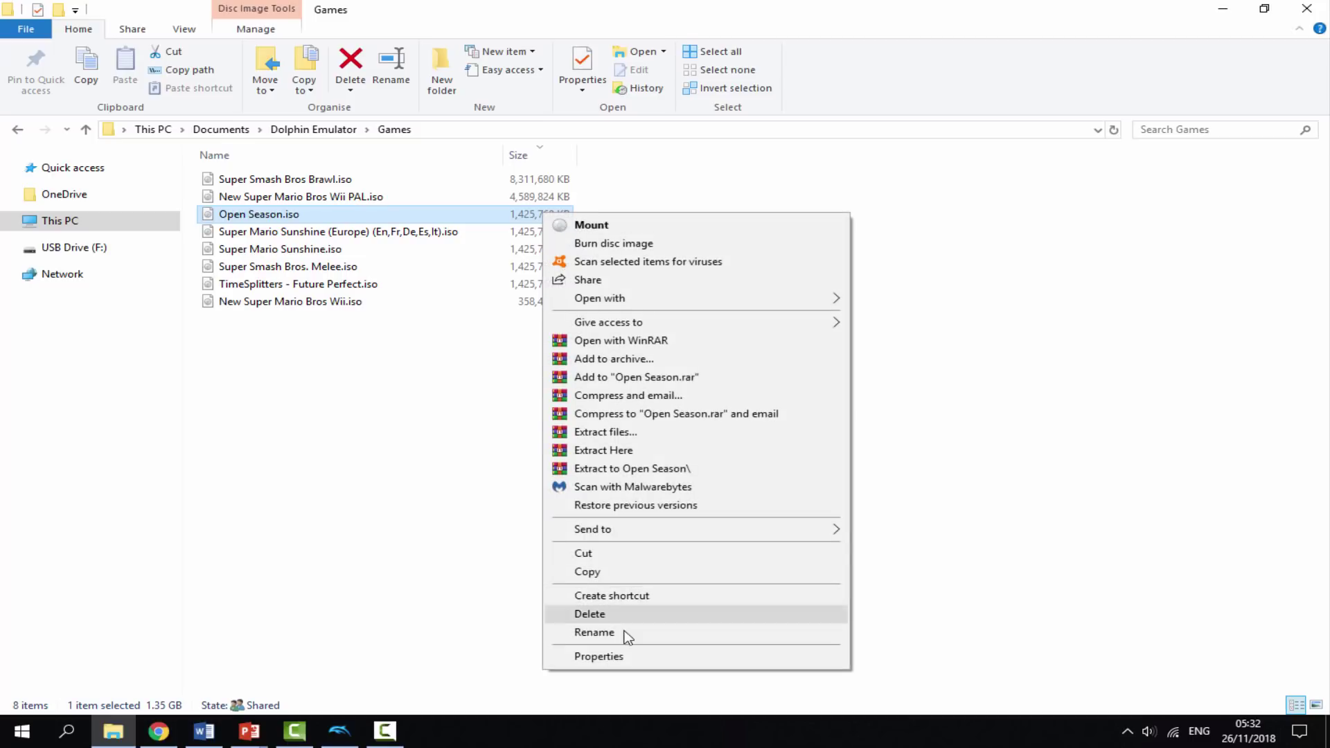
pyautogui.click(624, 657)
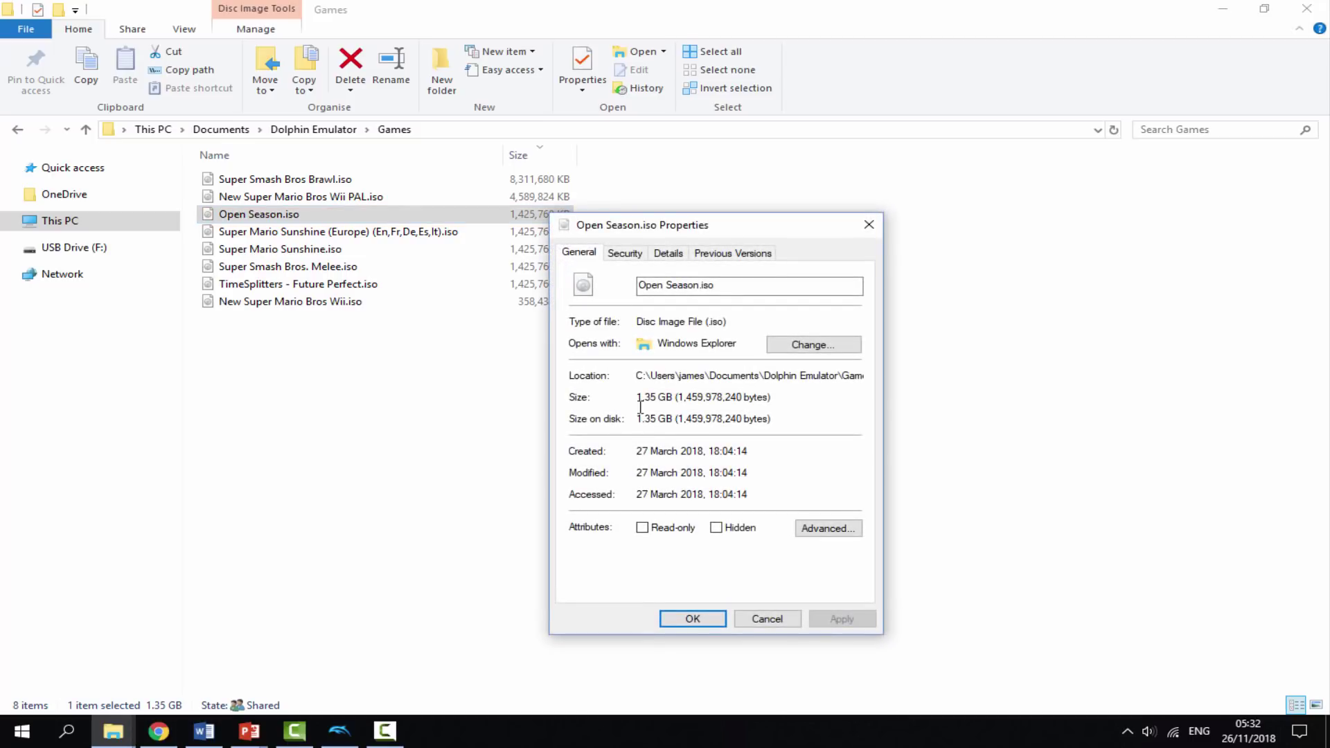
pyautogui.click(868, 224)
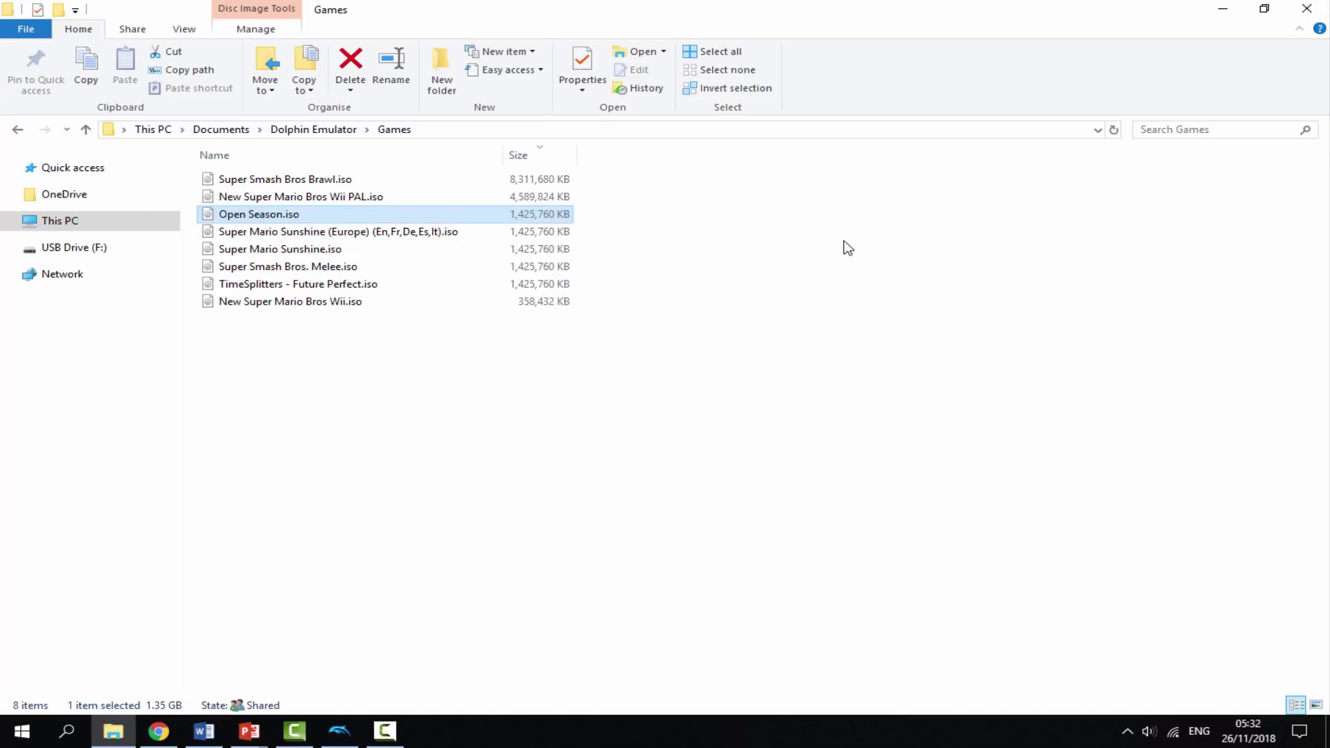
pyautogui.moveTo(593, 207); pyautogui.dragTo(520, 279)
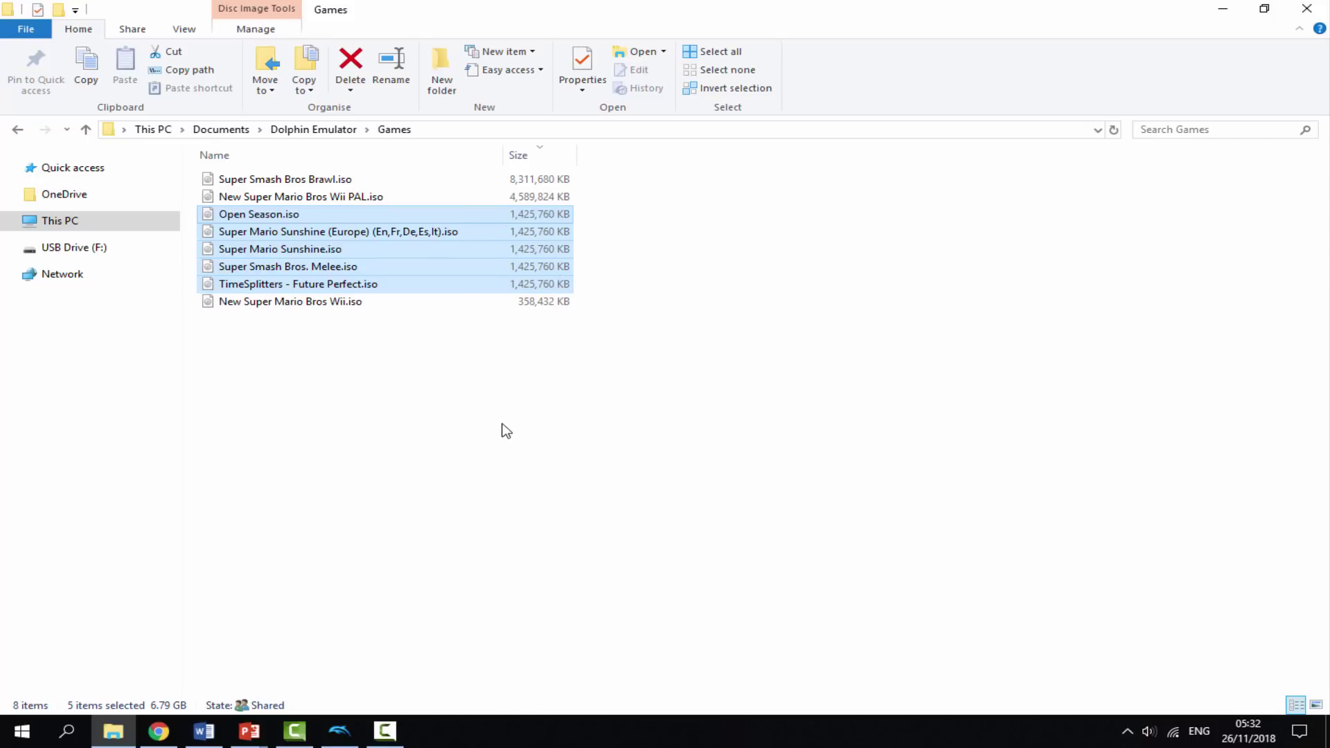
pyautogui.click(339, 731)
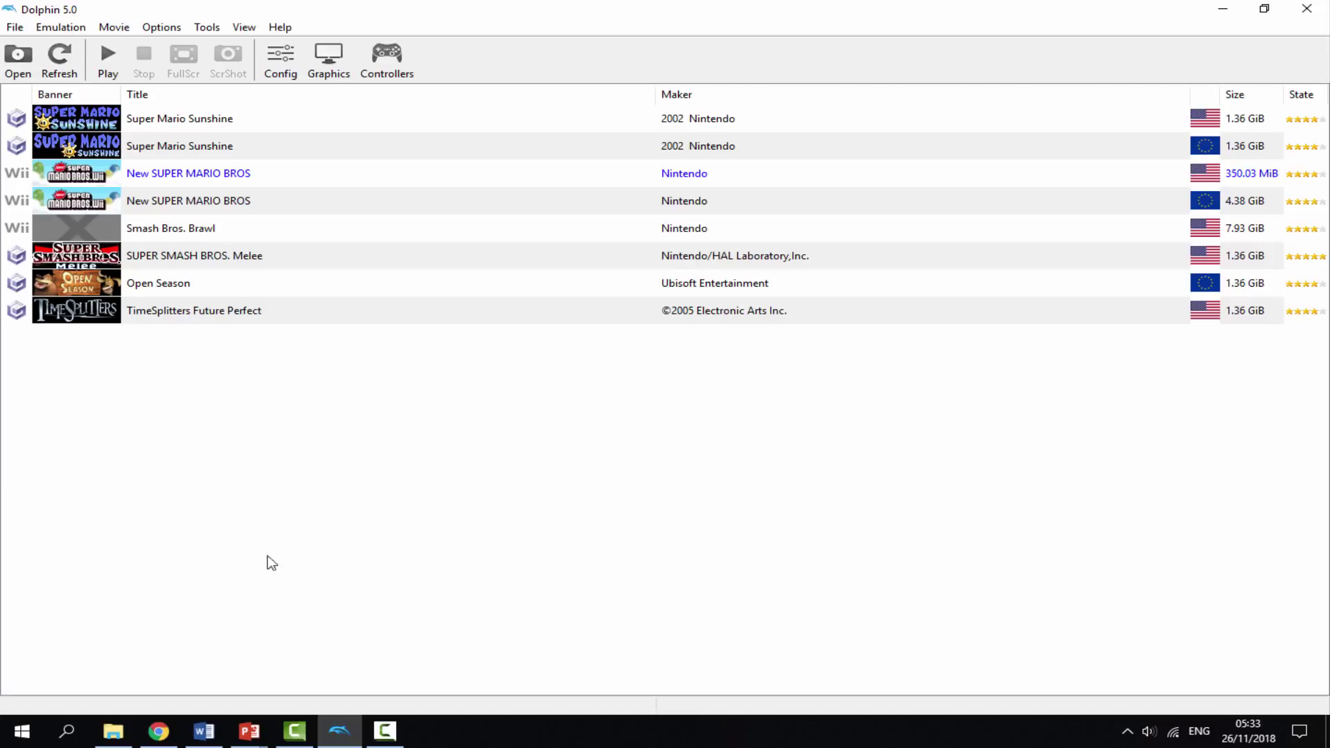
# - Download gcit_Win32_Build7.zip from the Gamecube ISO Tool page in Chrome and show it in its folder
pyautogui.click(159, 731)
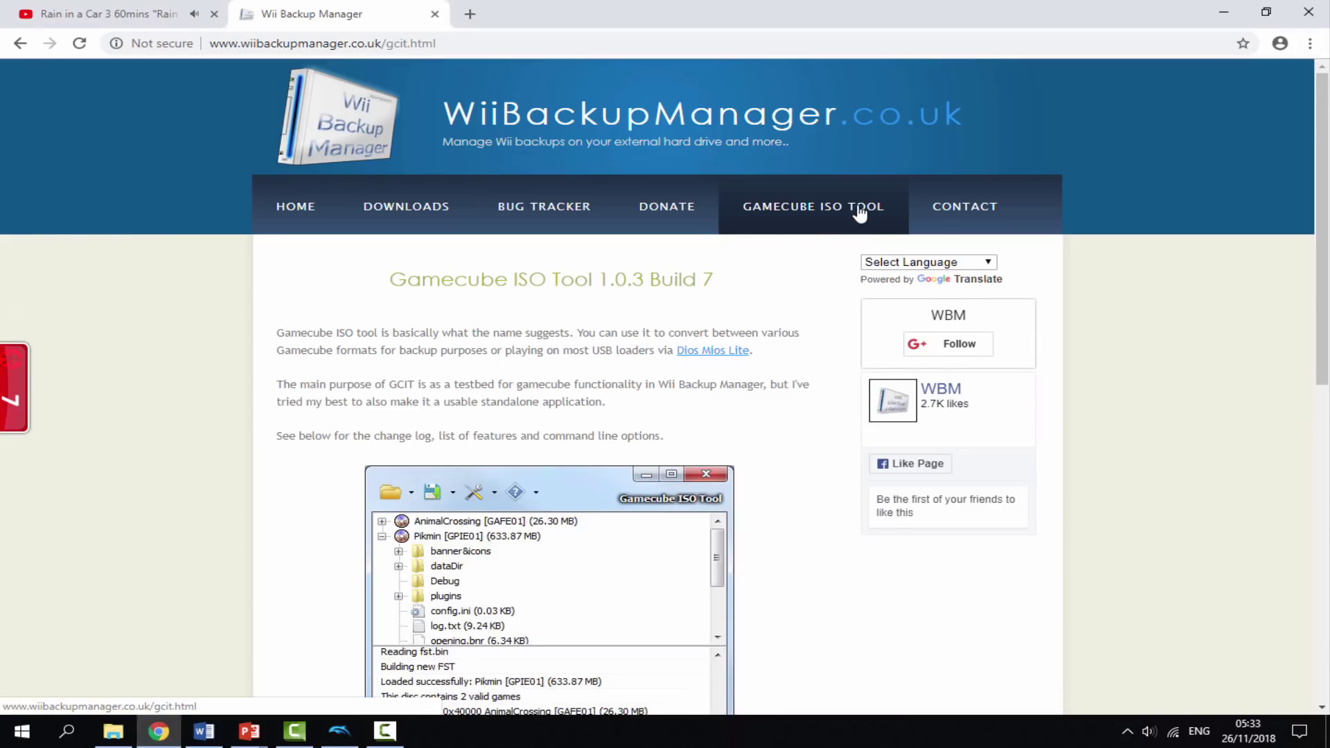
pyautogui.scroll(-7, 542, 299)
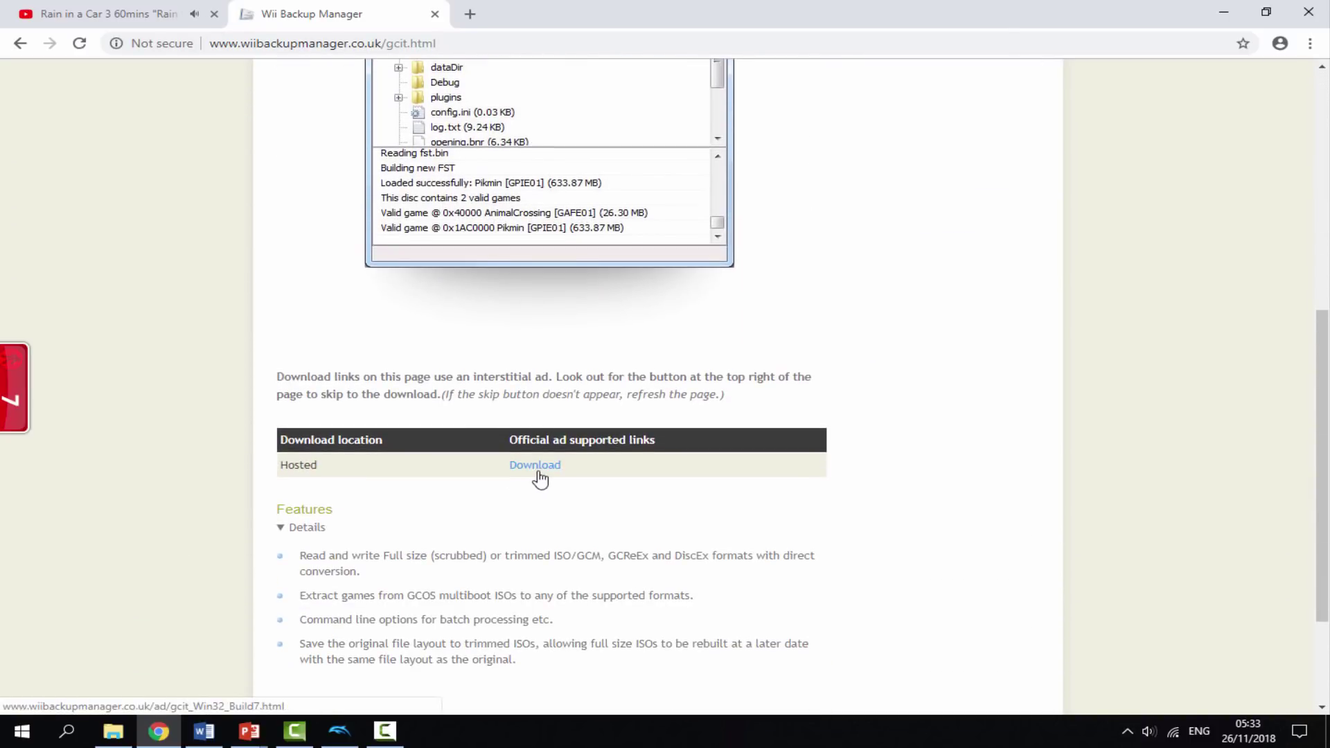
pyautogui.click(546, 471)
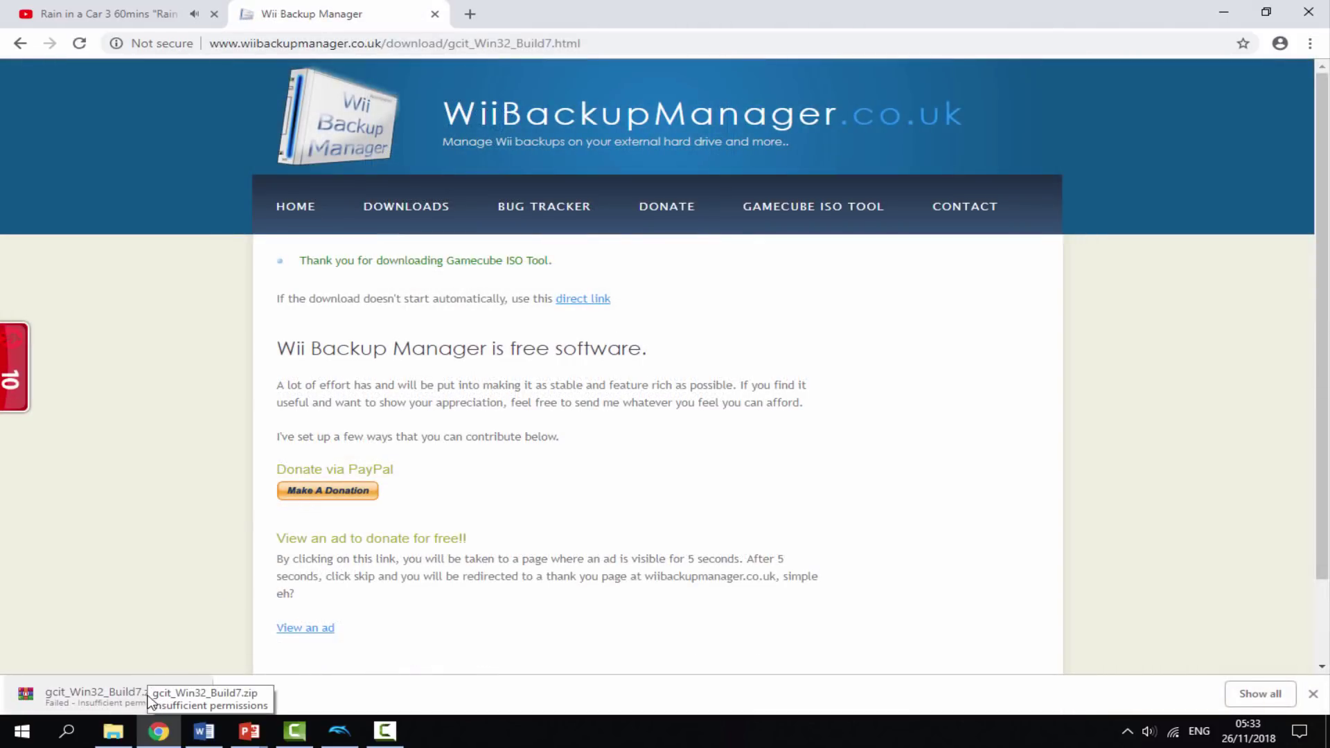
pyautogui.click(147, 693)
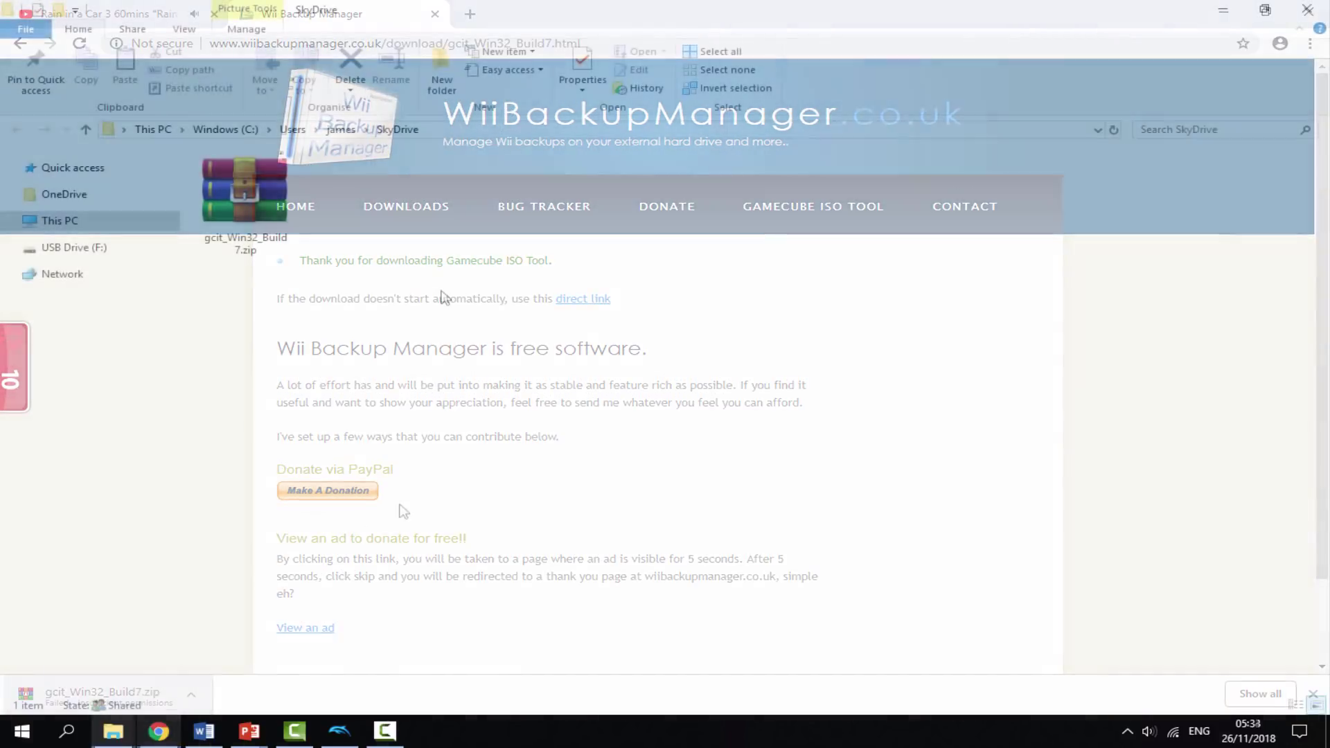
# - Open gcit_Win32_Build7.zip in WinRAR and select gcit.exe among changelog.txt and commandline.txt
pyautogui.moveTo(442, 297); pyautogui.dragTo(270, 204)
pyautogui.click(386, 267)
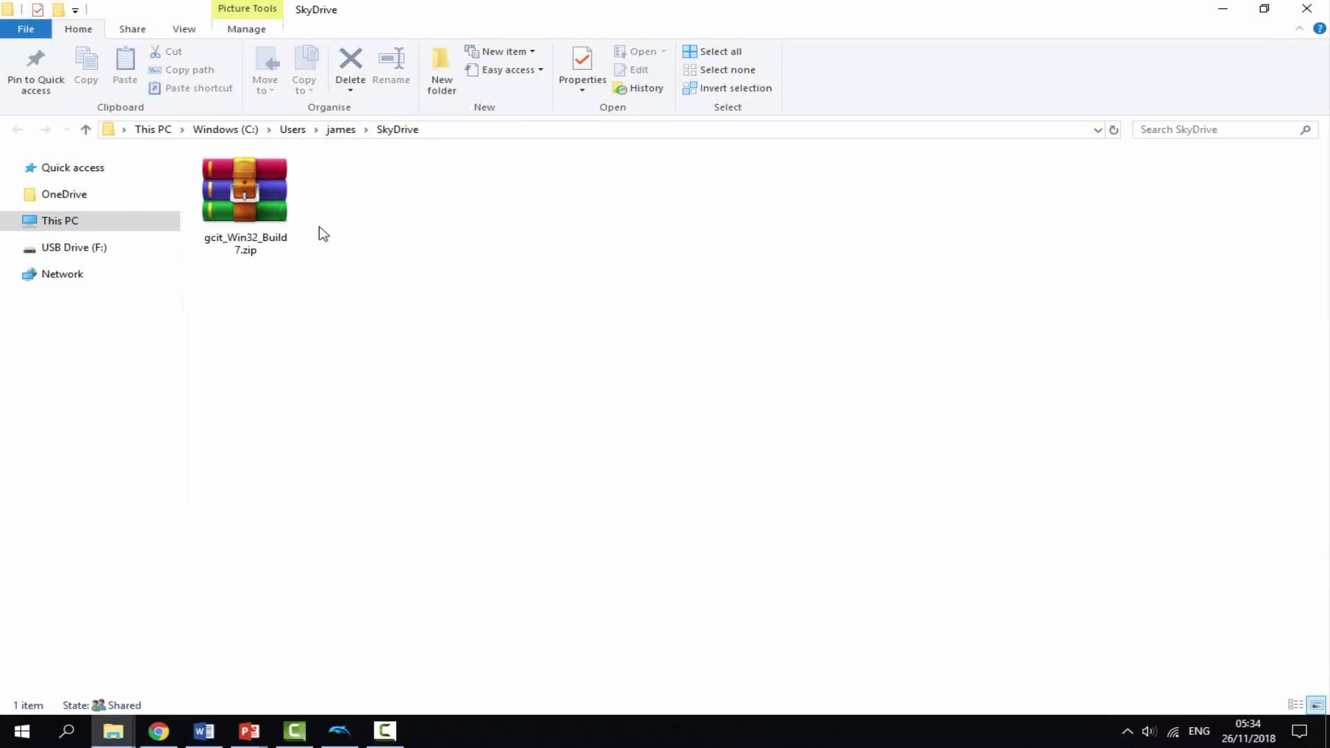
pyautogui.click(273, 200)
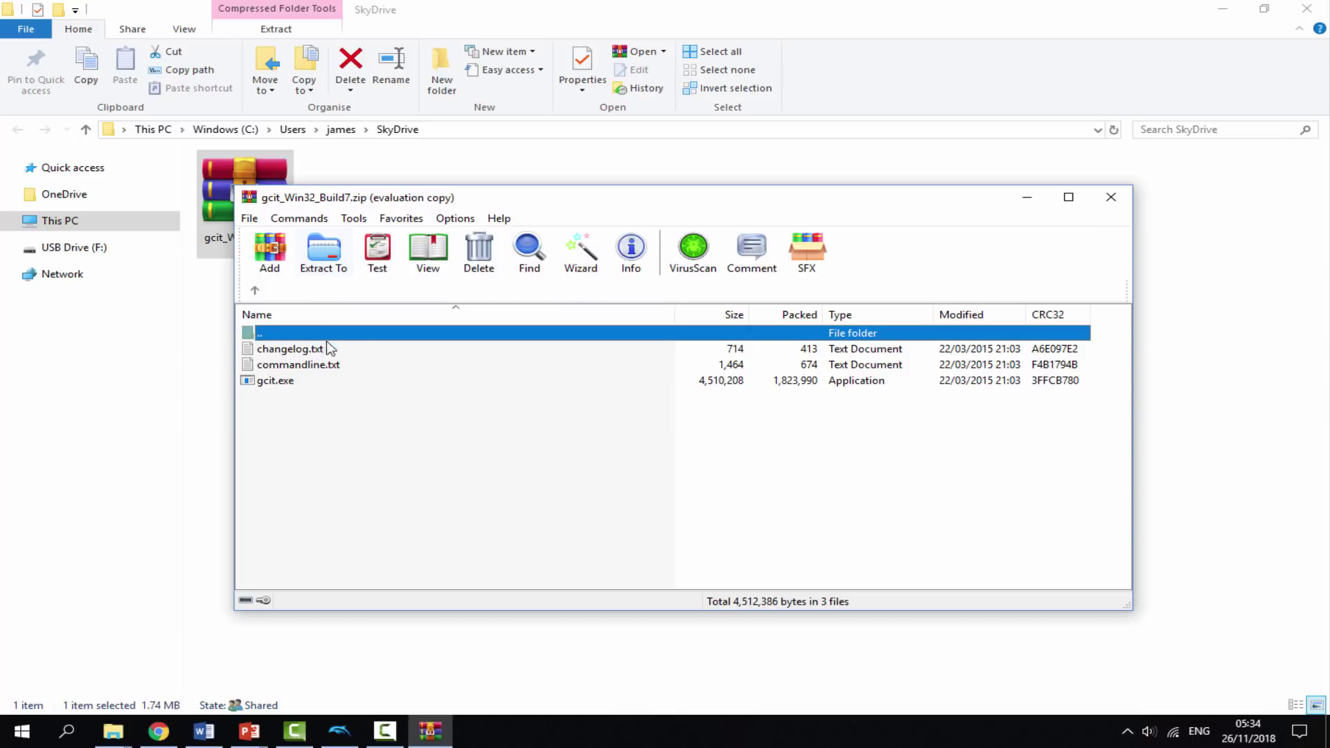
pyautogui.click(265, 382)
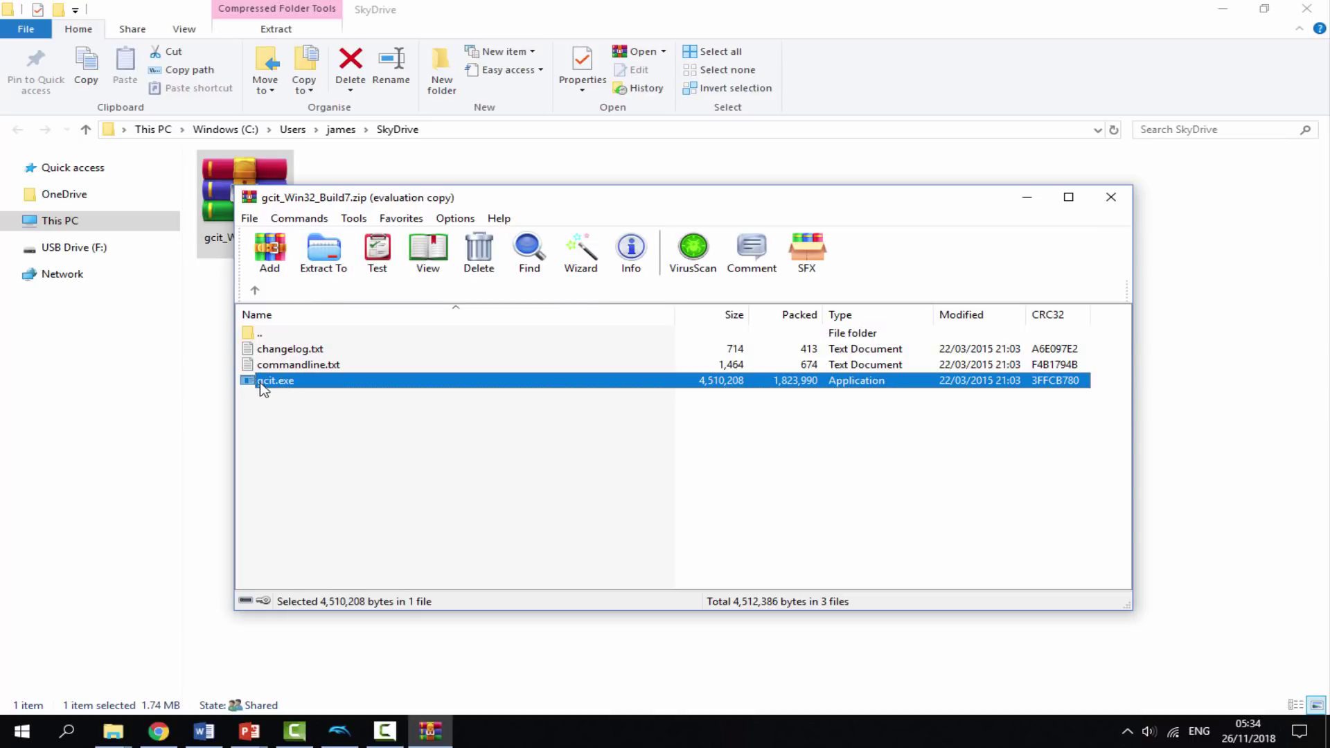
# - Launch gcit.exe and load Super Mario Sunshine.iso from Documents\Dolphin Emulator\Games into the tool
pyautogui.doubleClick(309, 382)
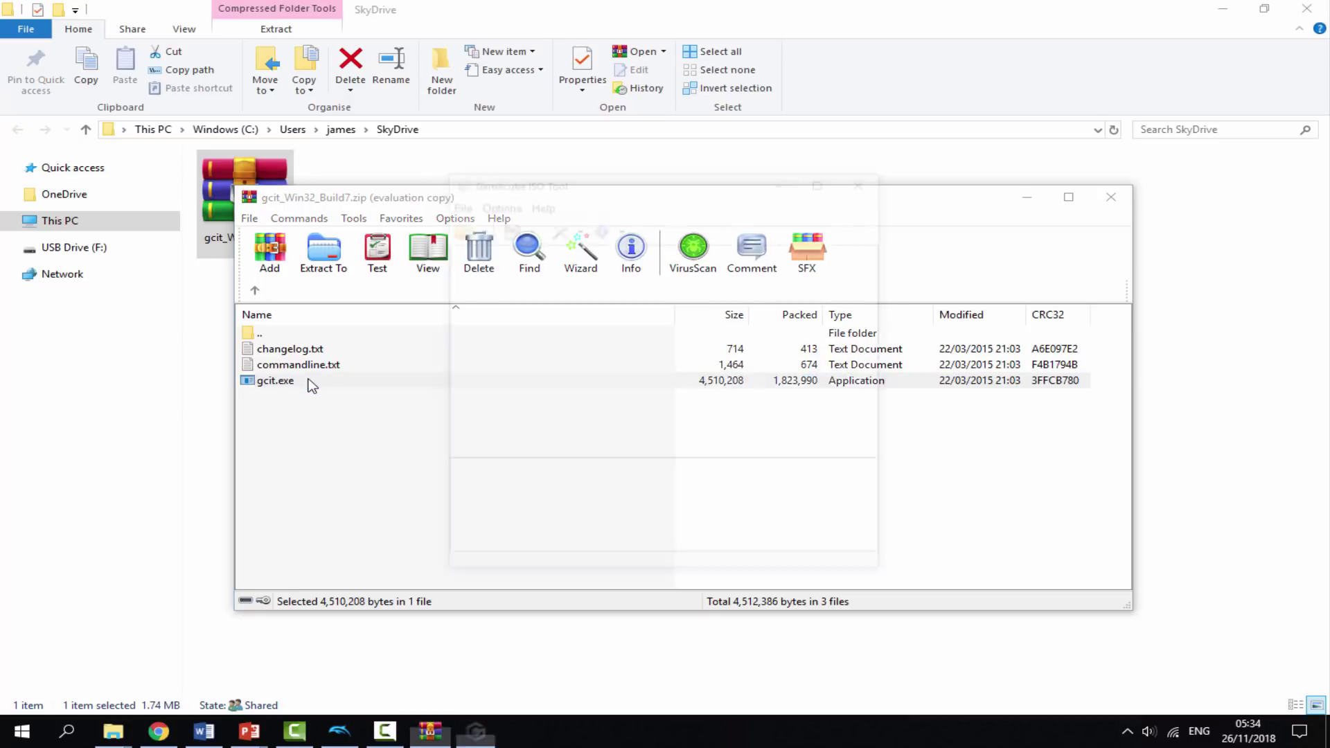
pyautogui.click(1109, 202)
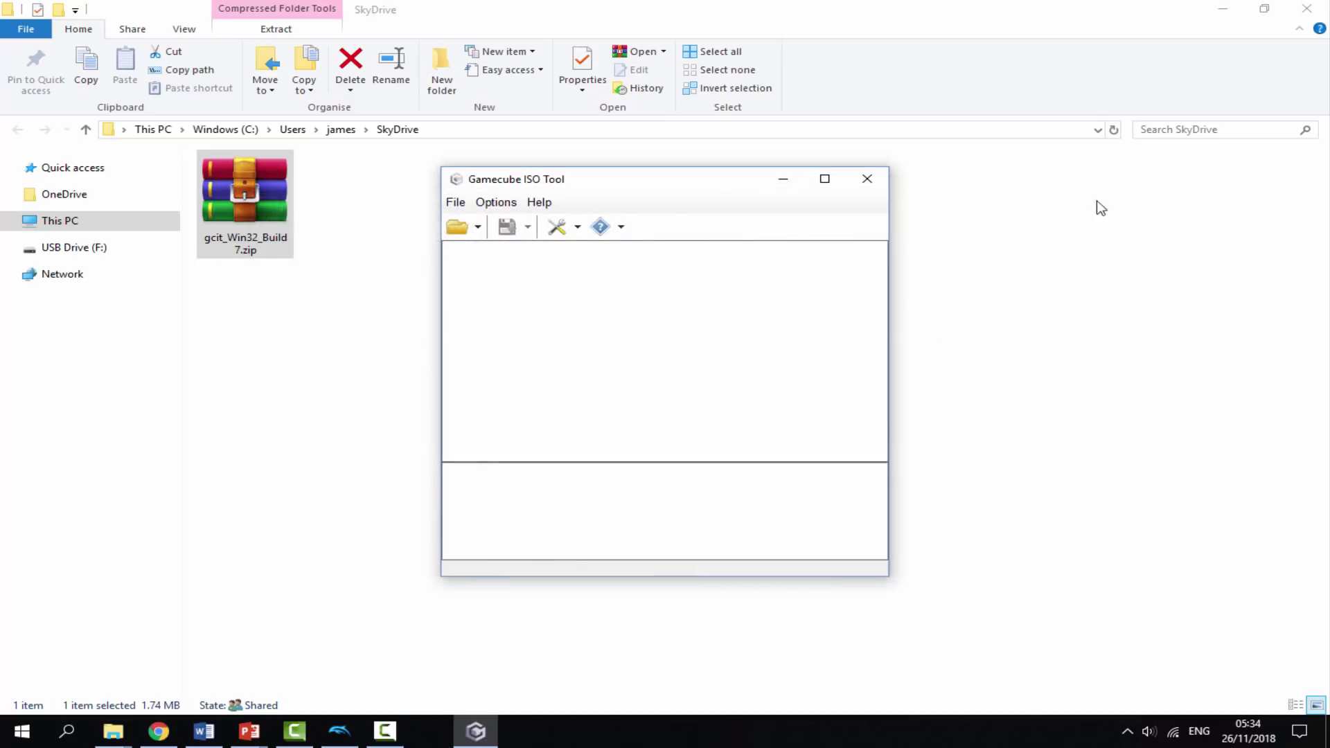
pyautogui.click(462, 206)
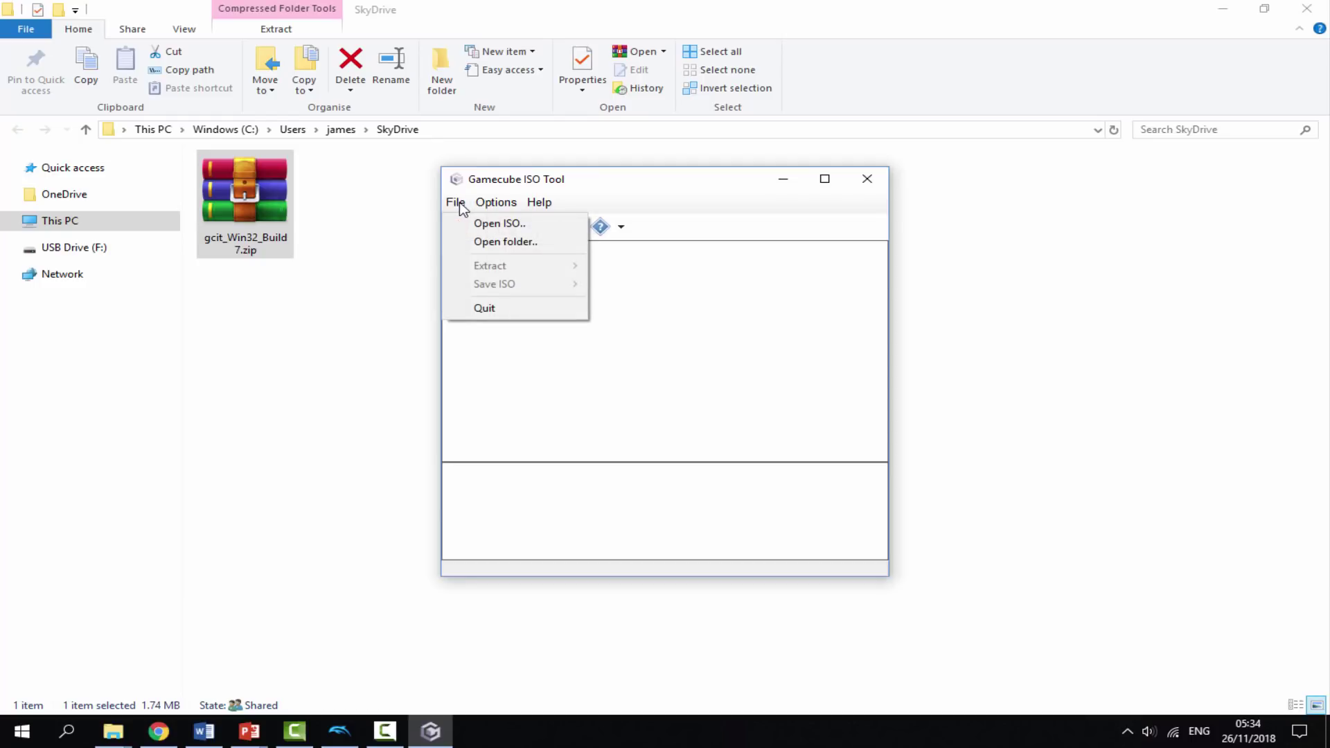
pyautogui.click(477, 222)
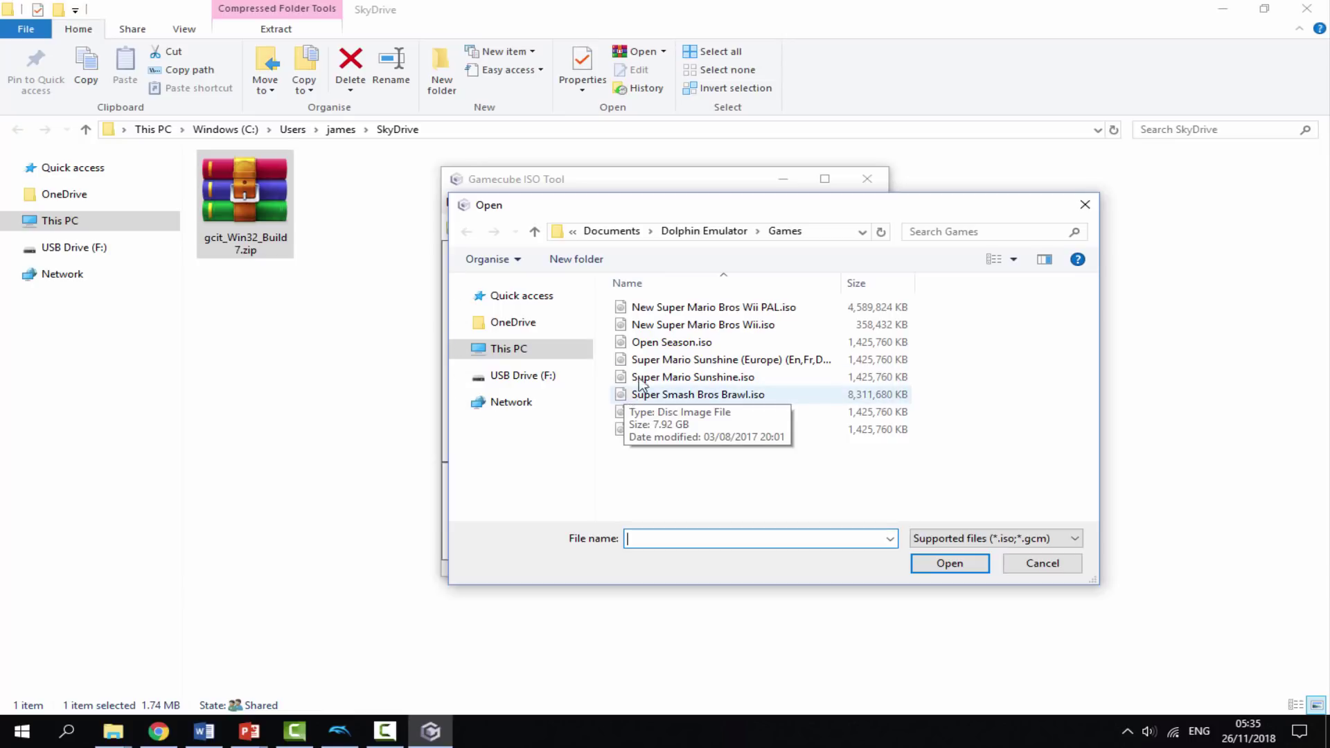
pyautogui.click(722, 383)
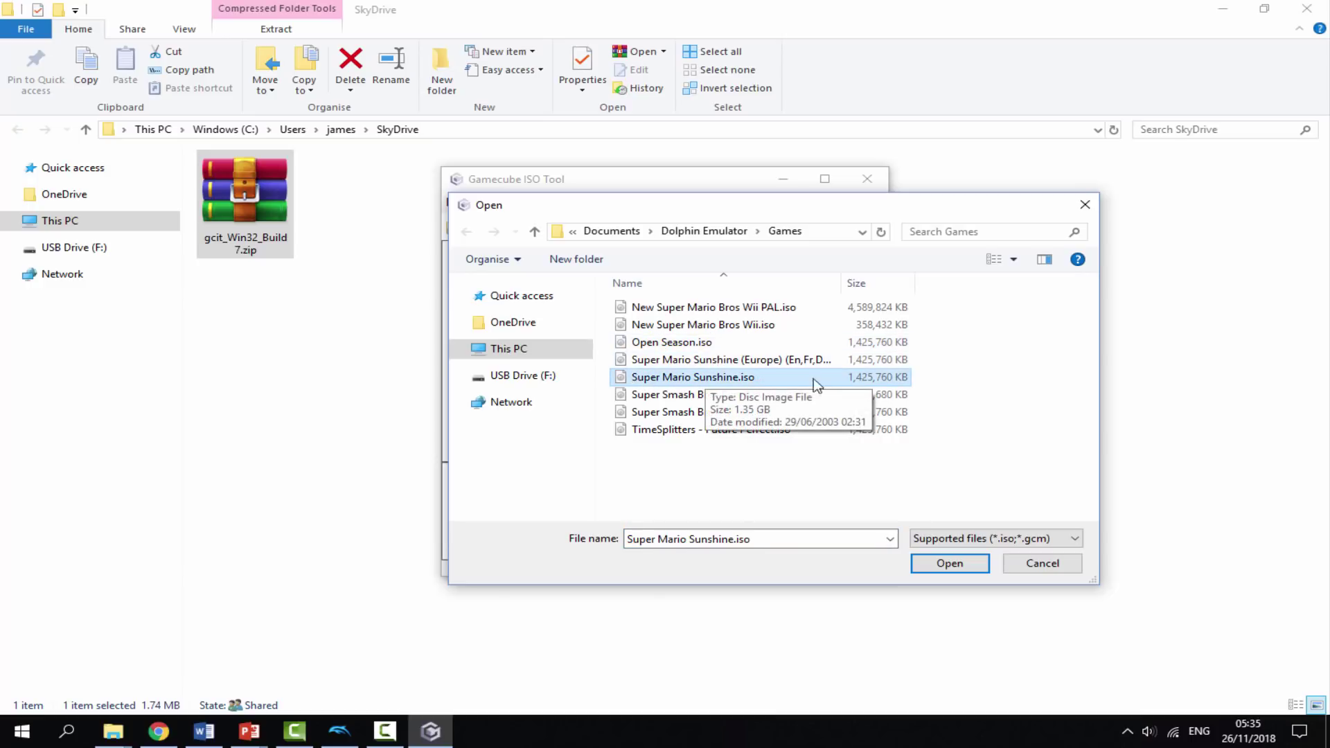
pyautogui.click(942, 565)
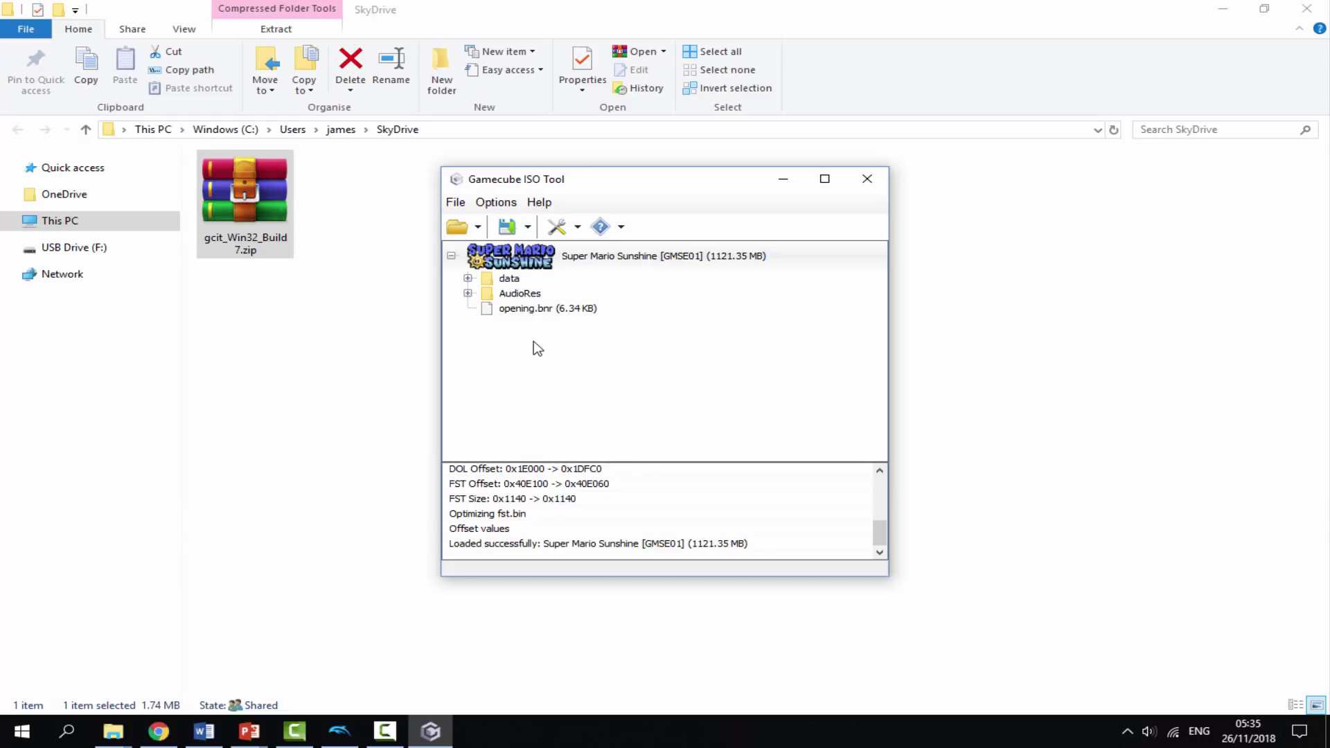
# - Save a trimmed ISO named Super Mario Sunshine [GMSE01] into the Games folder
pyautogui.click(528, 228)
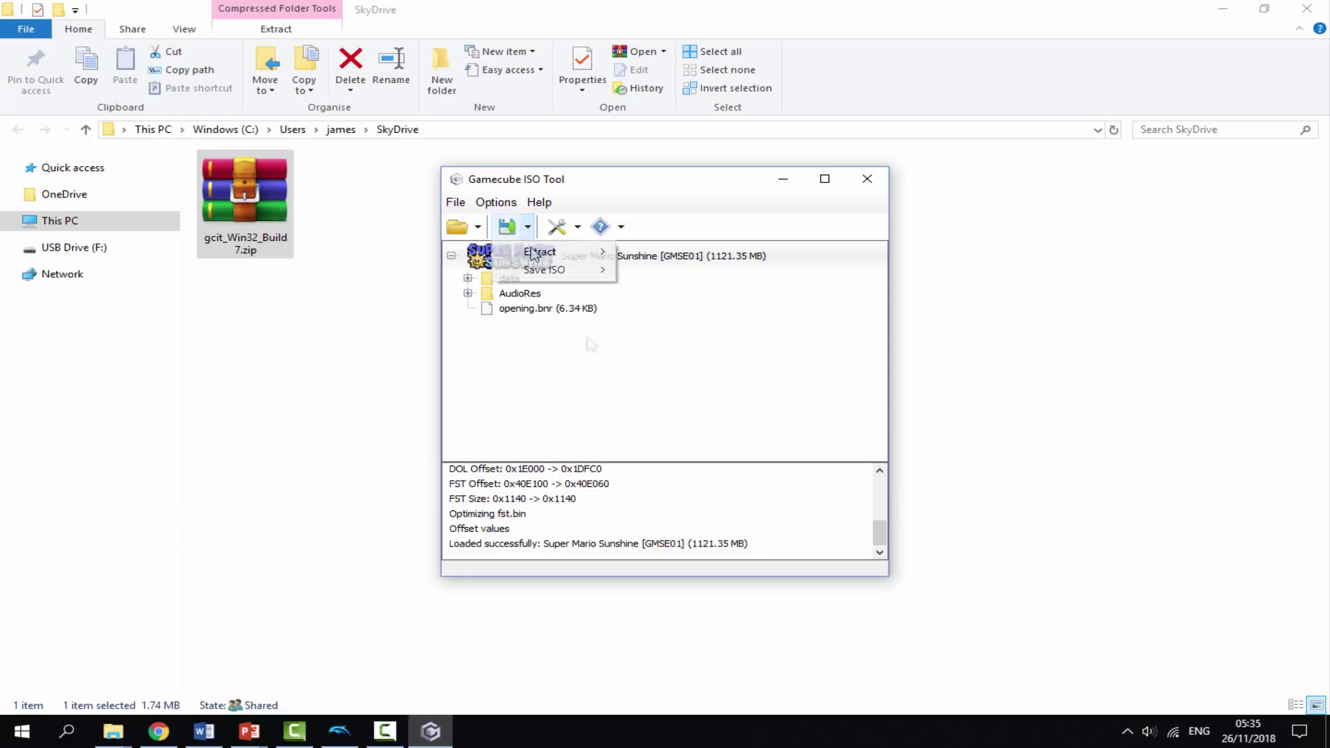
pyautogui.moveTo(552, 277)
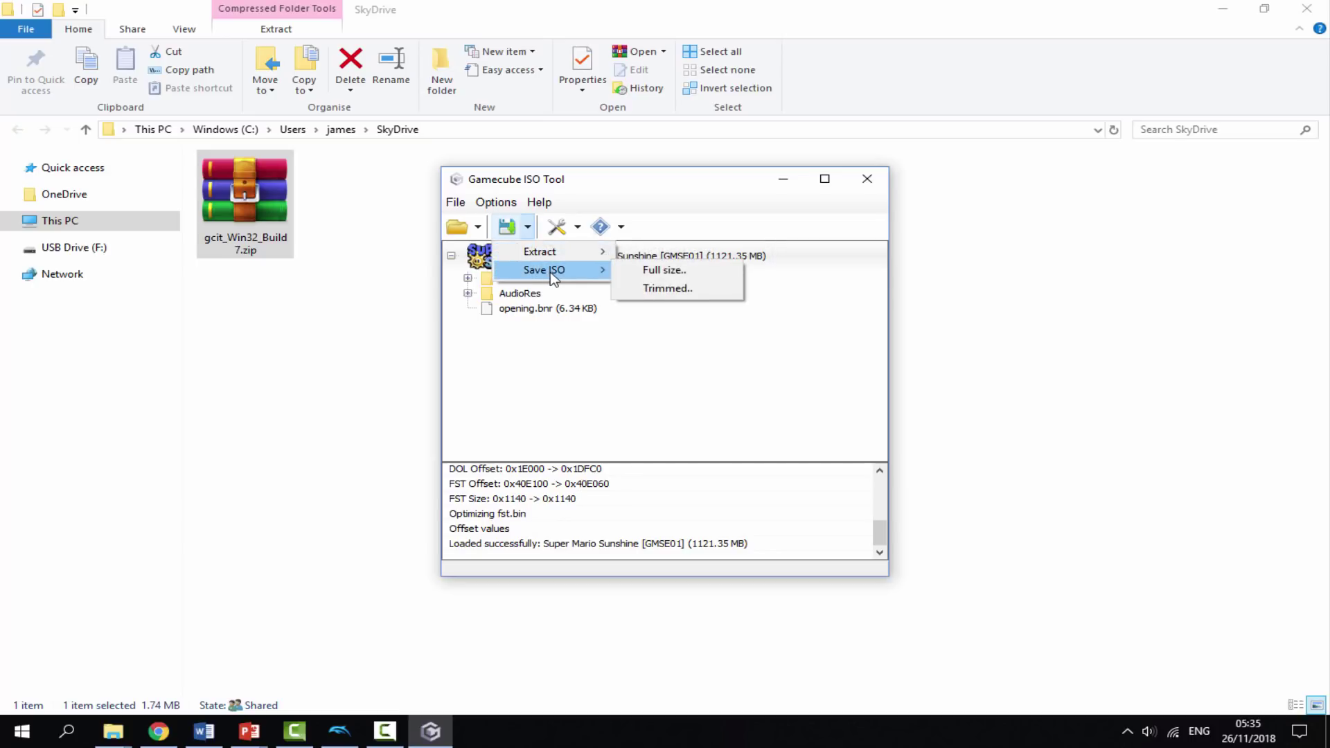
pyautogui.click(669, 295)
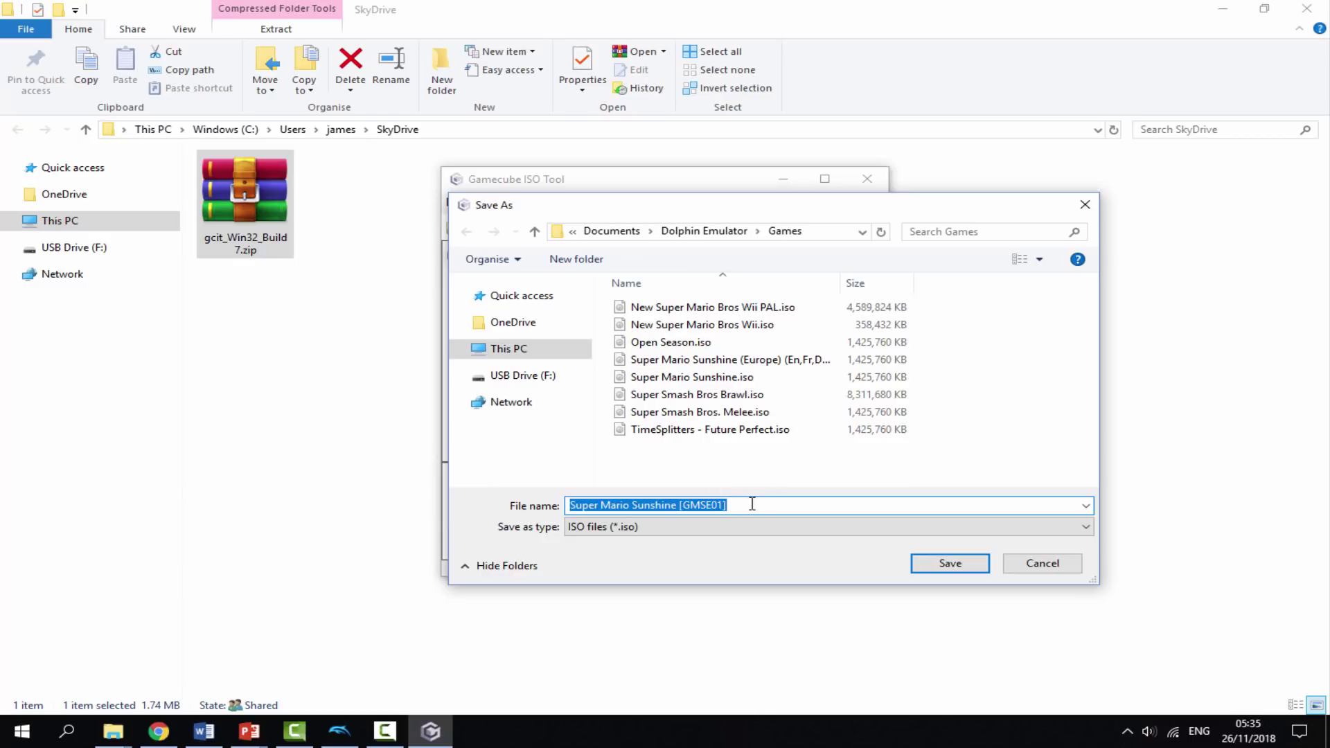
pyautogui.click(933, 564)
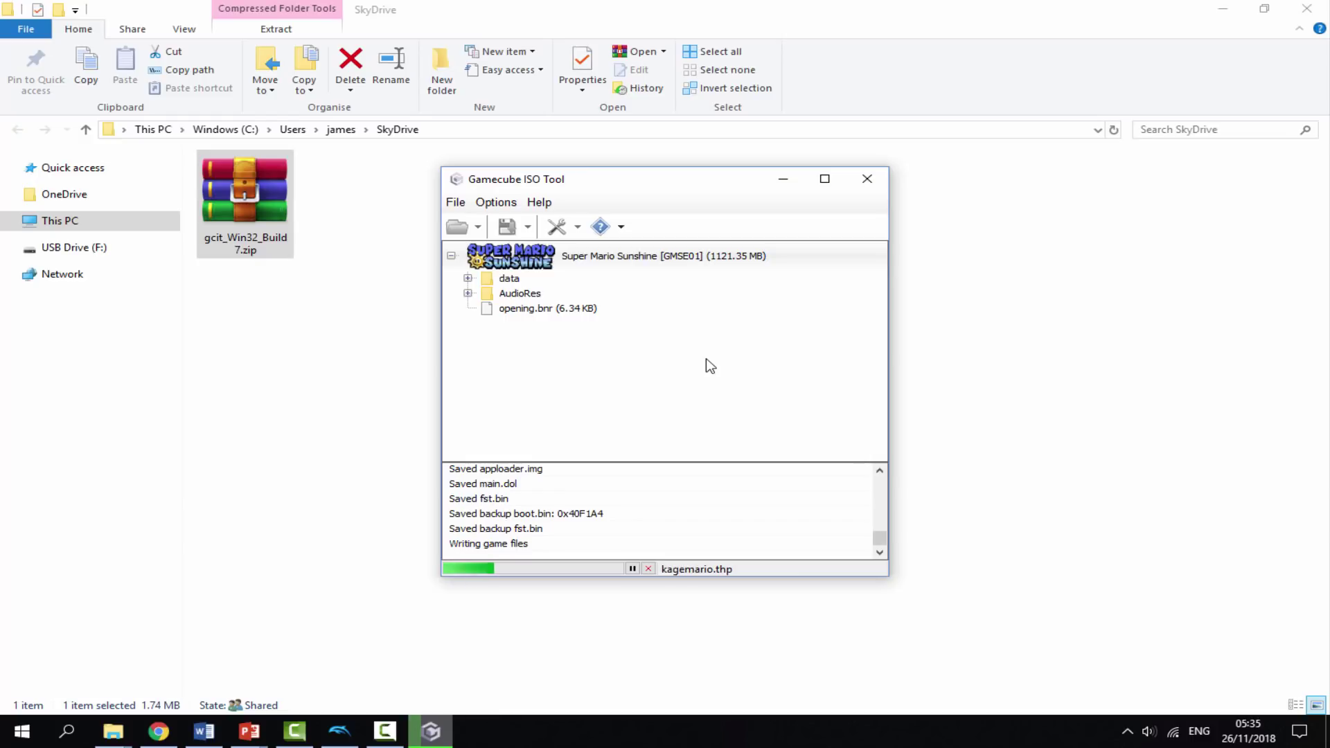
pyautogui.moveTo(649, 187); pyautogui.dragTo(640, 191)
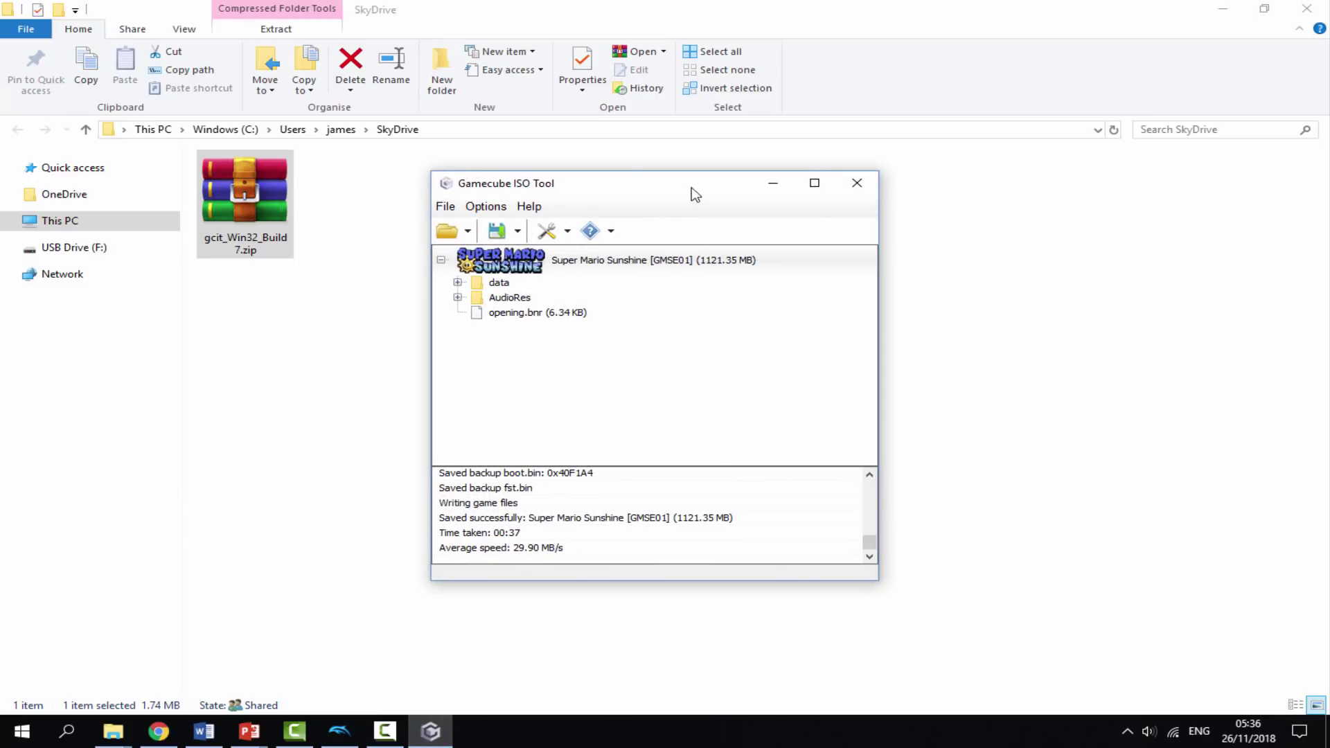
# - Close Gamecube ISO Tool and check in Properties that Super Mario Sunshine [GMSE01].iso is 1.09 GB
pyautogui.click(857, 184)
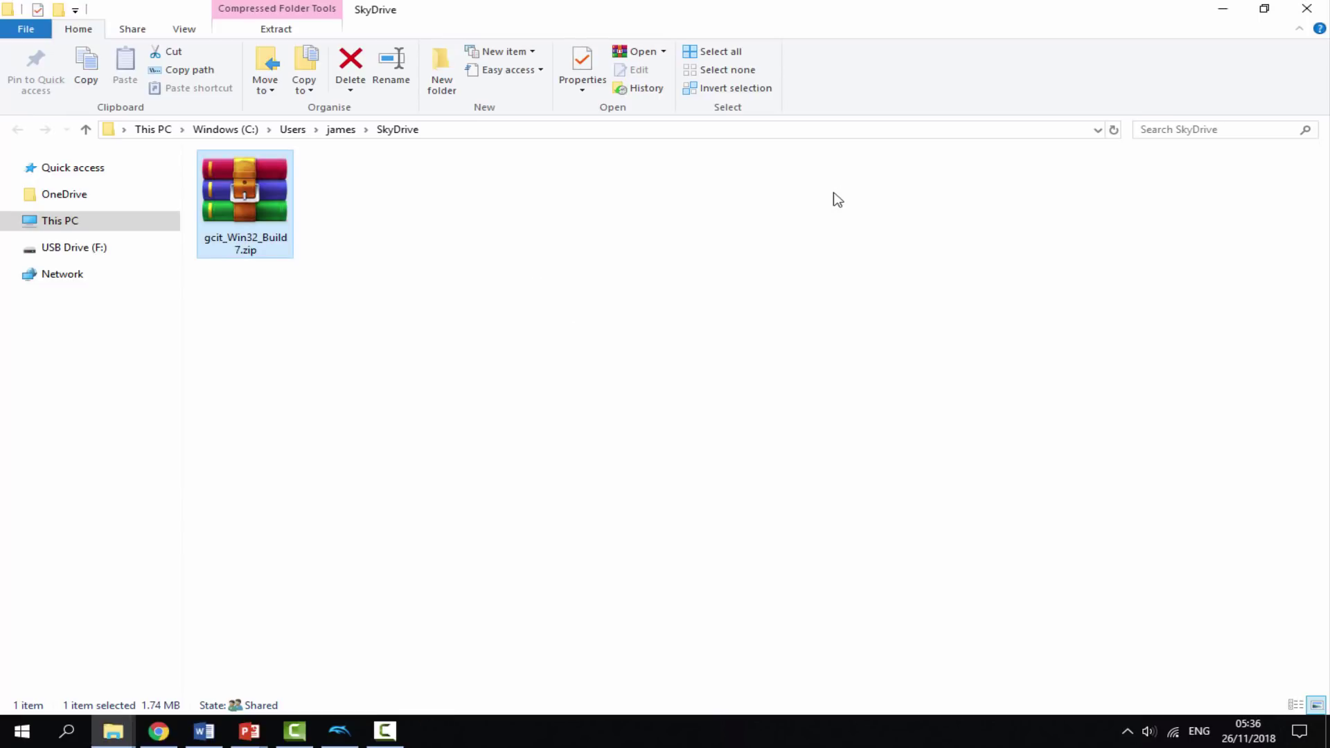
pyautogui.moveTo(108, 740)
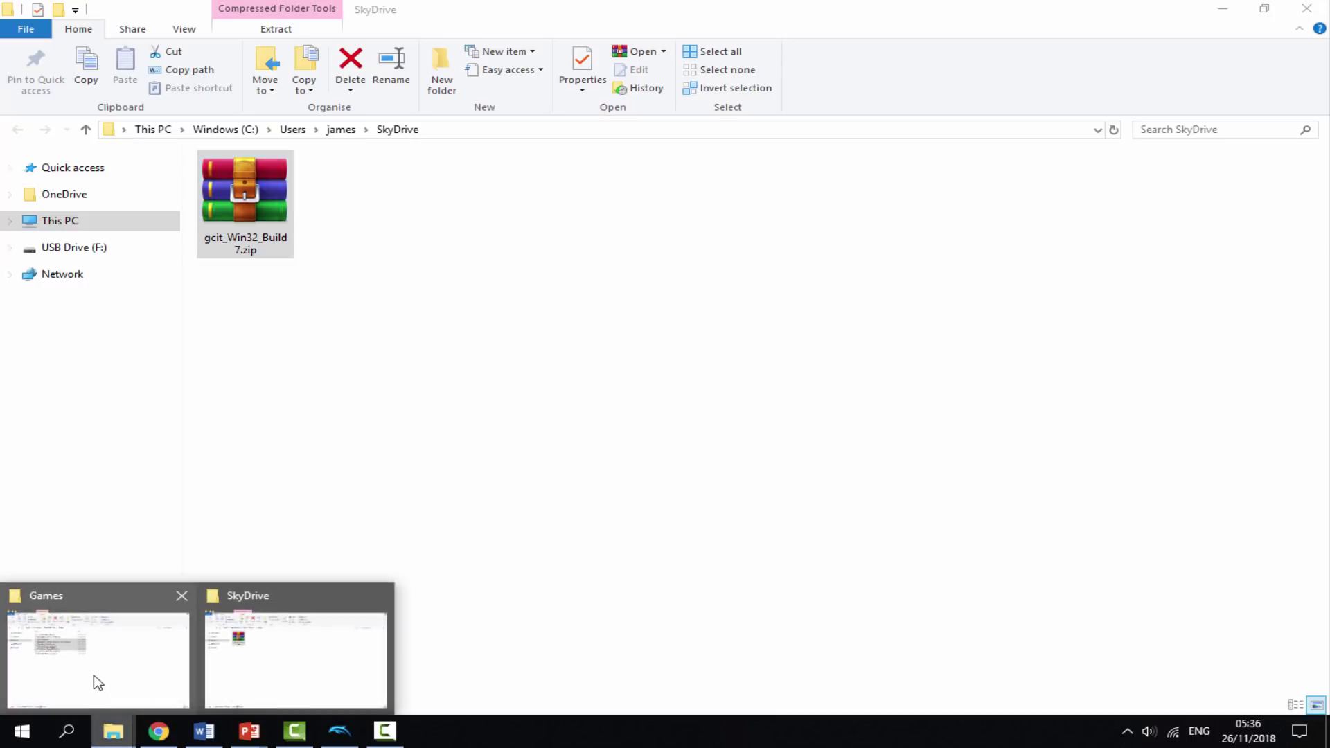
pyautogui.click(95, 679)
pyautogui.click(277, 444)
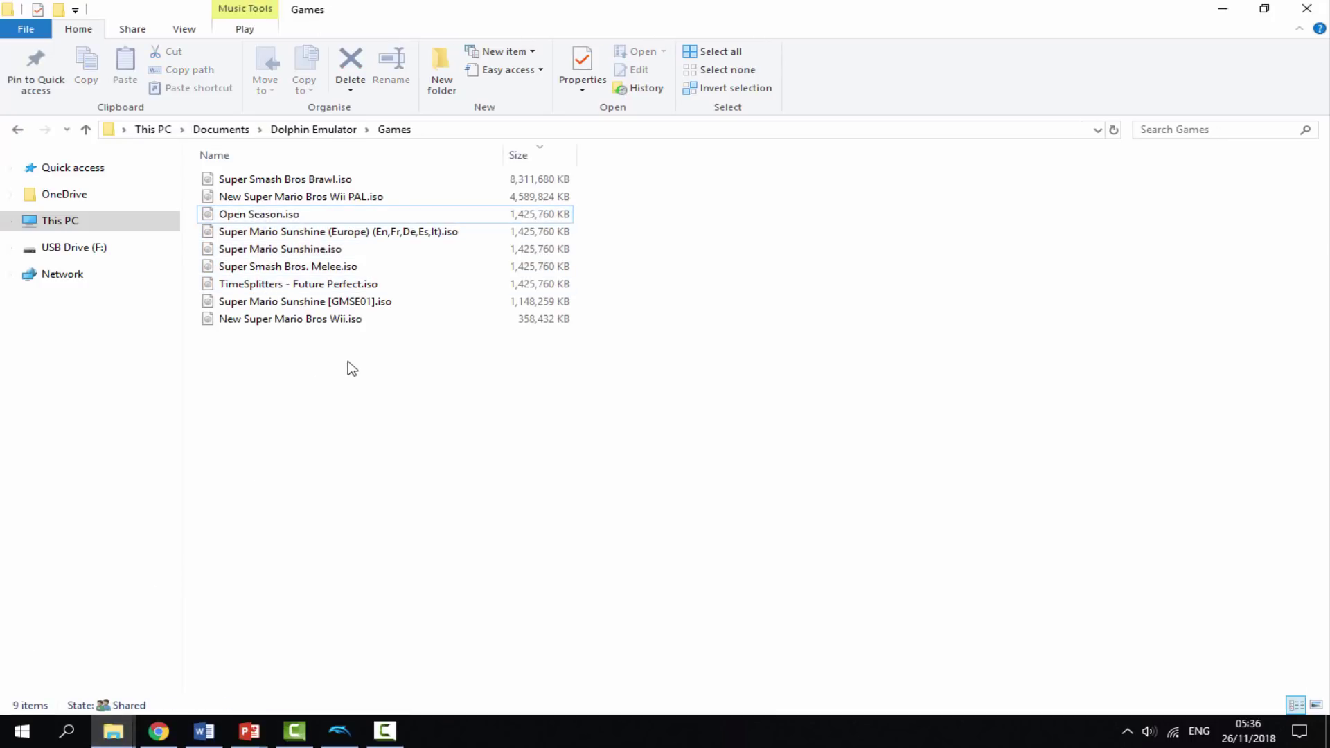
pyautogui.click(447, 305)
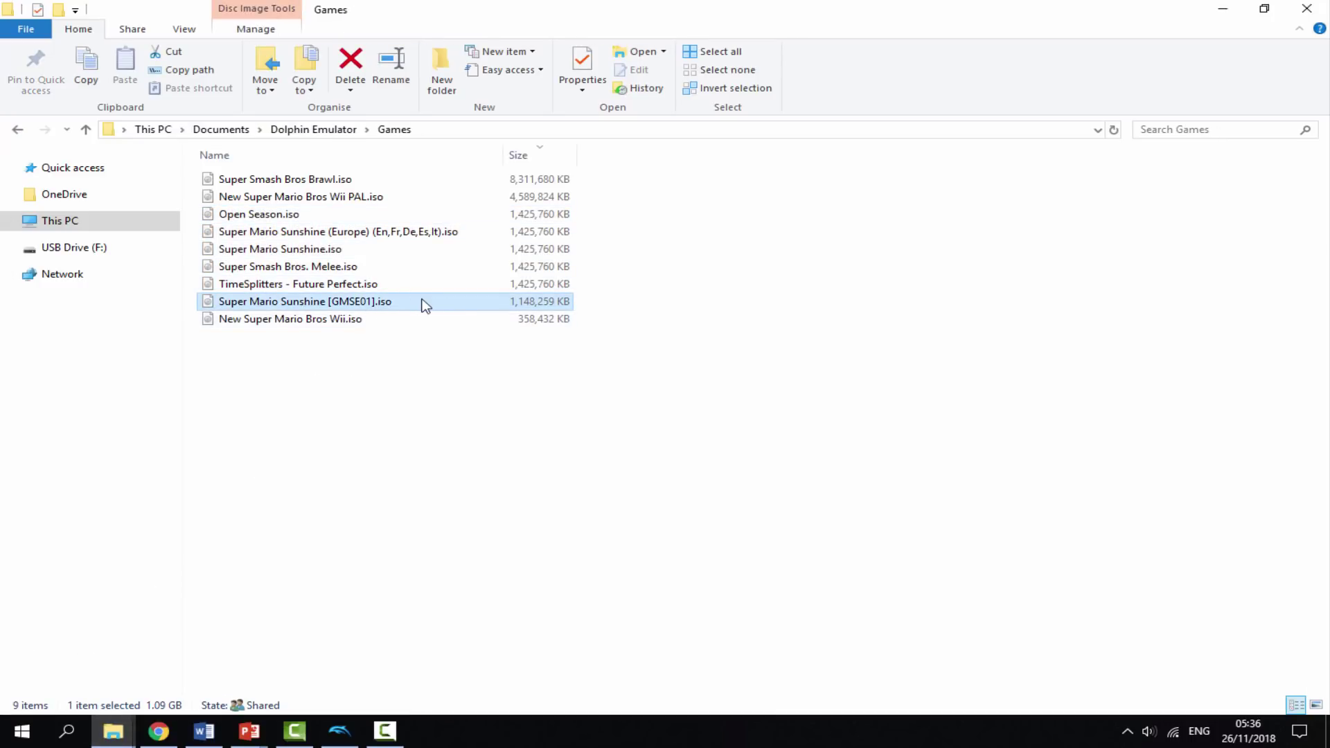
pyautogui.rightClick(523, 304)
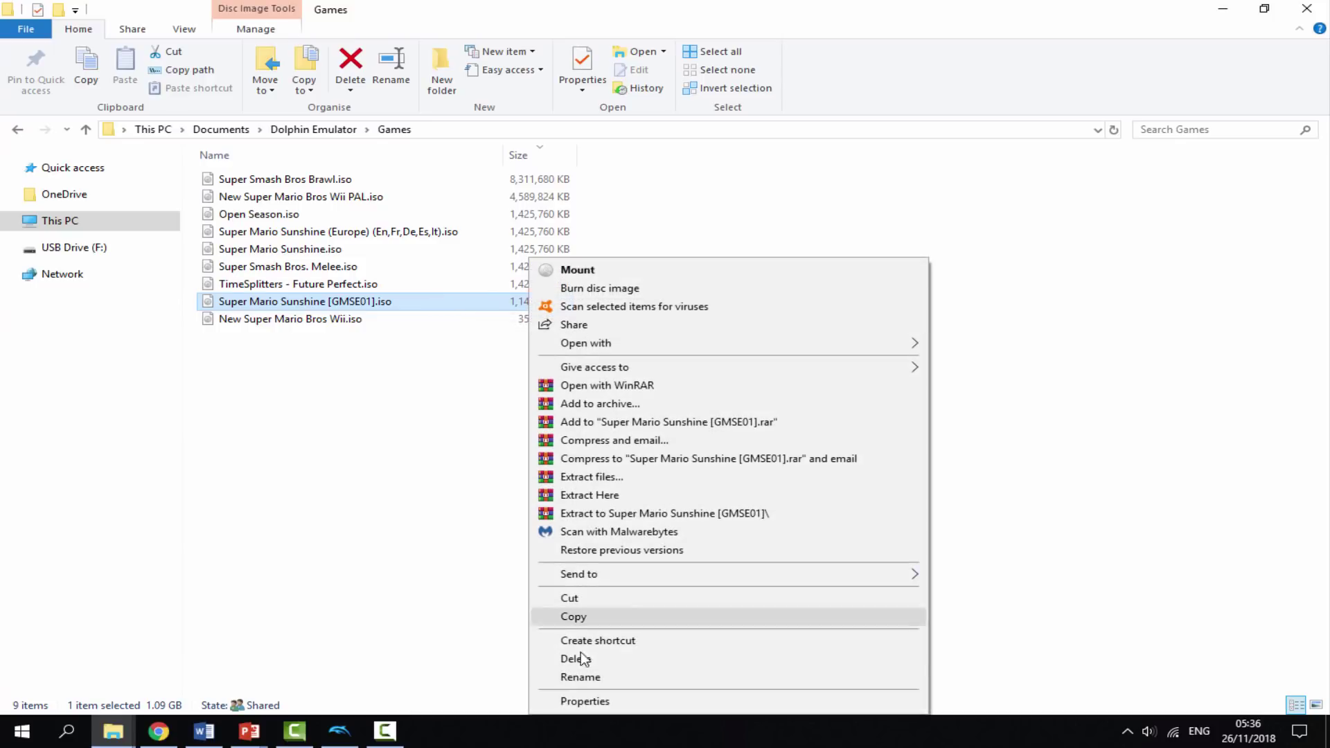
pyautogui.click(579, 702)
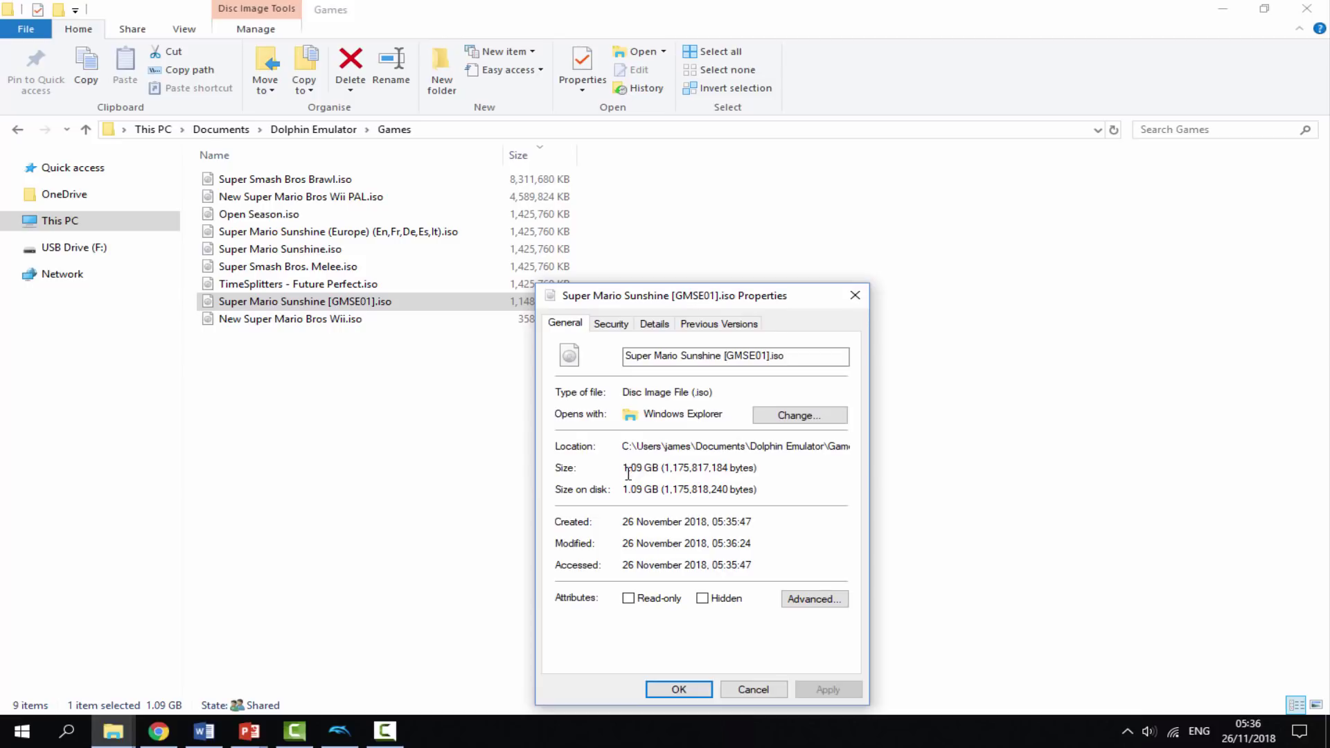
pyautogui.click(855, 296)
# - Compare with the original Super Mario Sunshine.iso's 1.35 GB size, then reselect the Open Season–TimeSplitters files
pyautogui.click(554, 287)
pyautogui.click(548, 272)
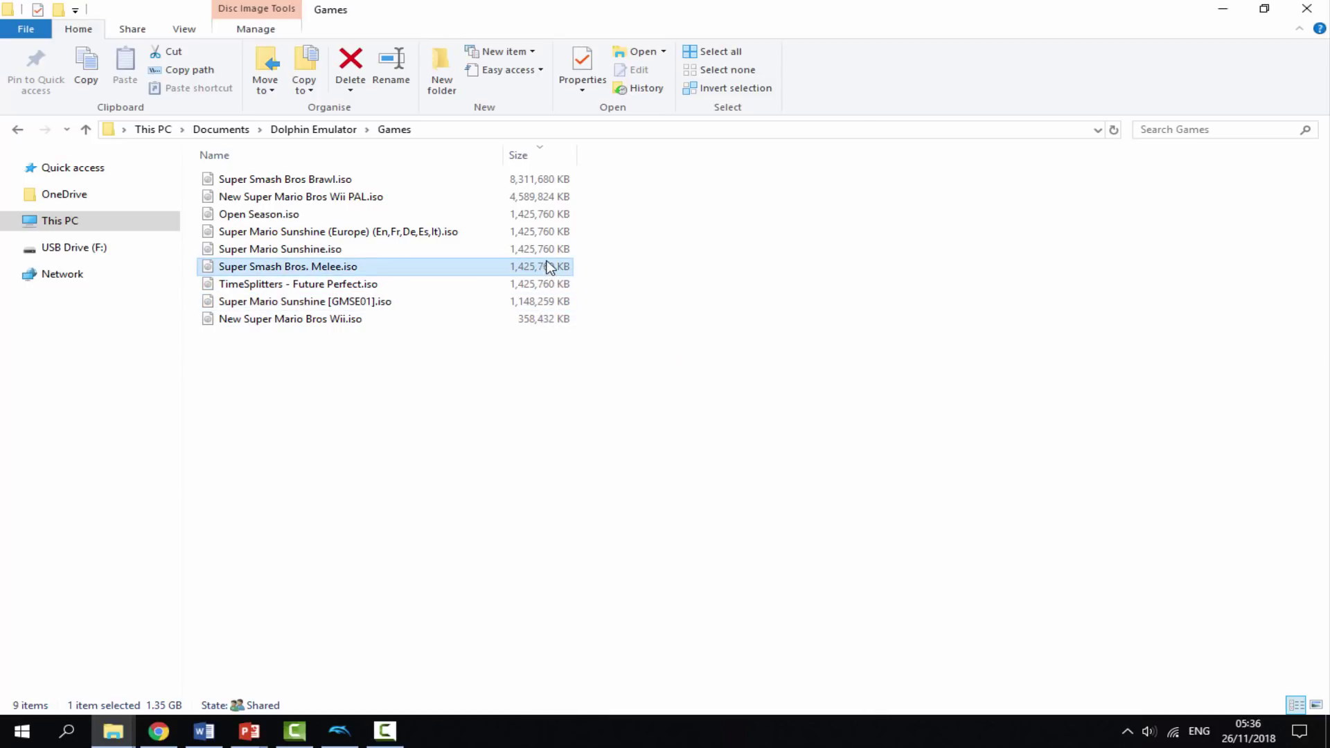
pyautogui.rightClick(544, 265)
pyautogui.click(530, 252)
pyautogui.rightClick(528, 256)
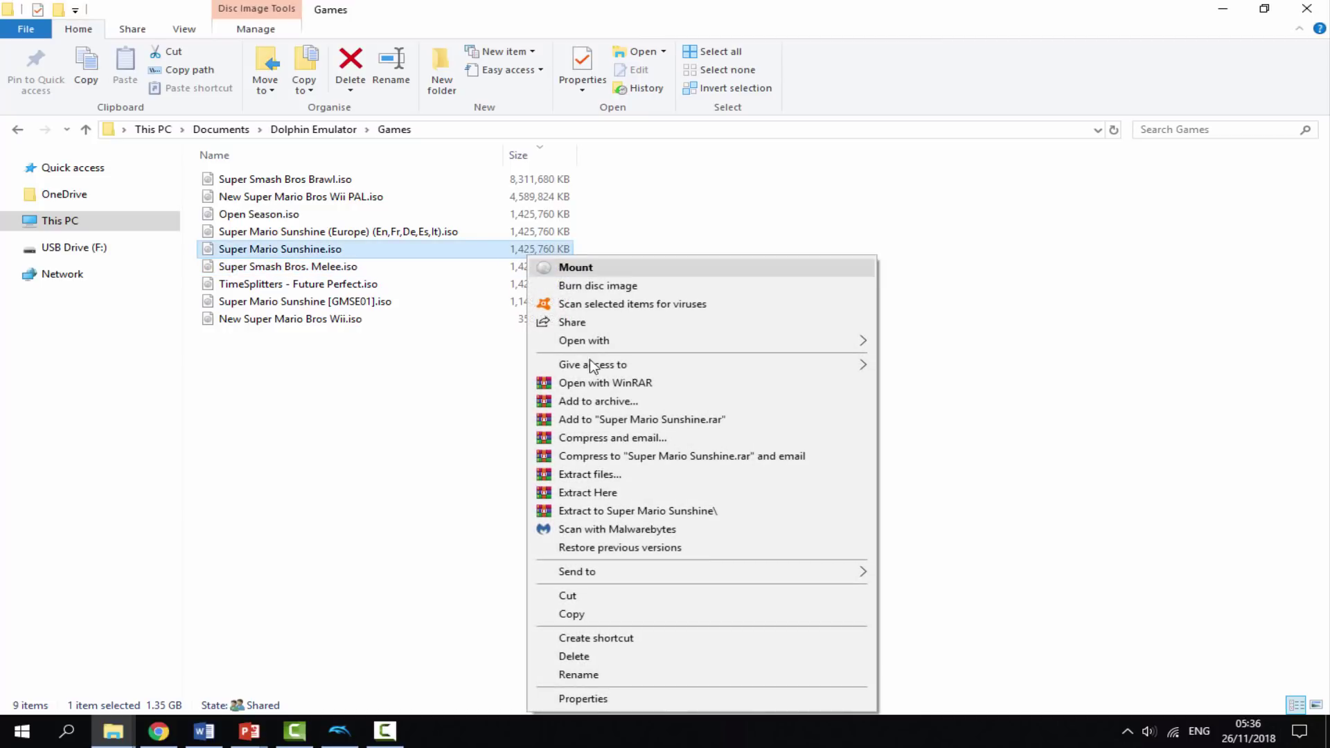
pyautogui.click(582, 700)
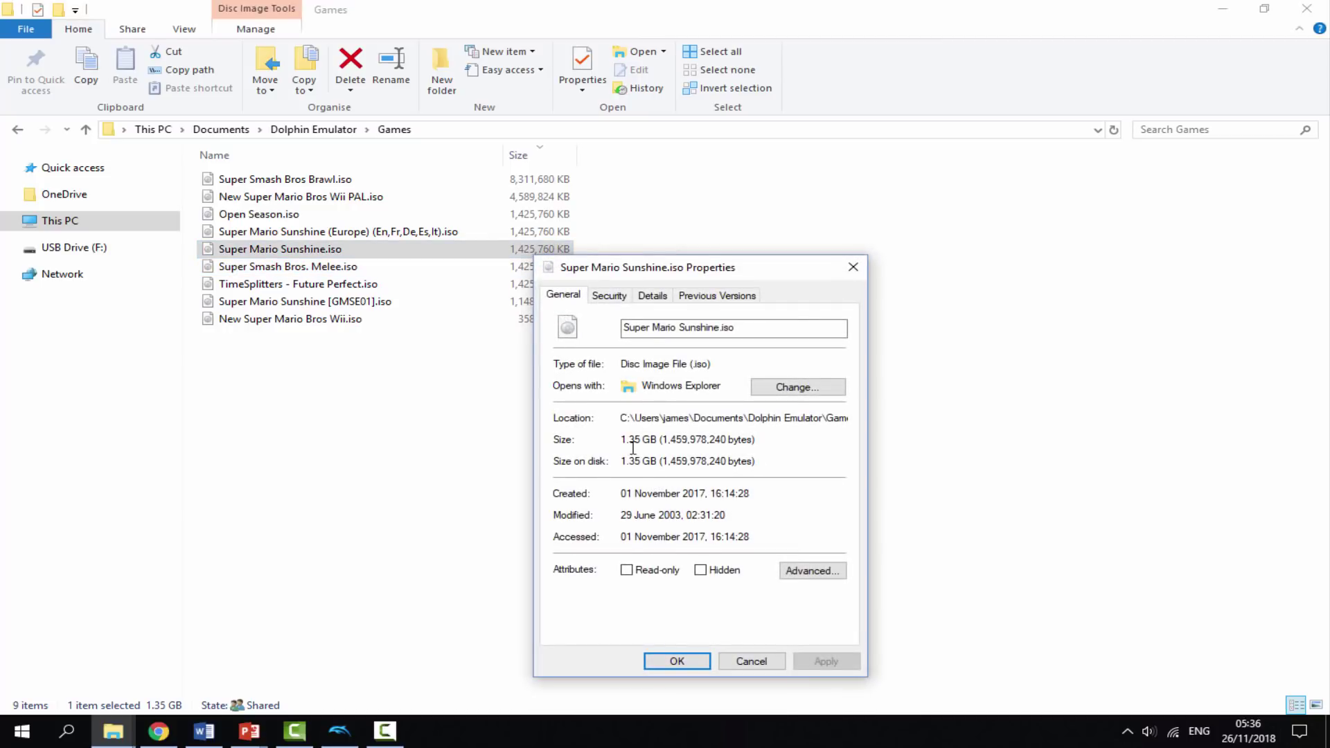
pyautogui.click(853, 269)
pyautogui.click(519, 302)
pyautogui.moveTo(610, 206); pyautogui.dragTo(563, 301)
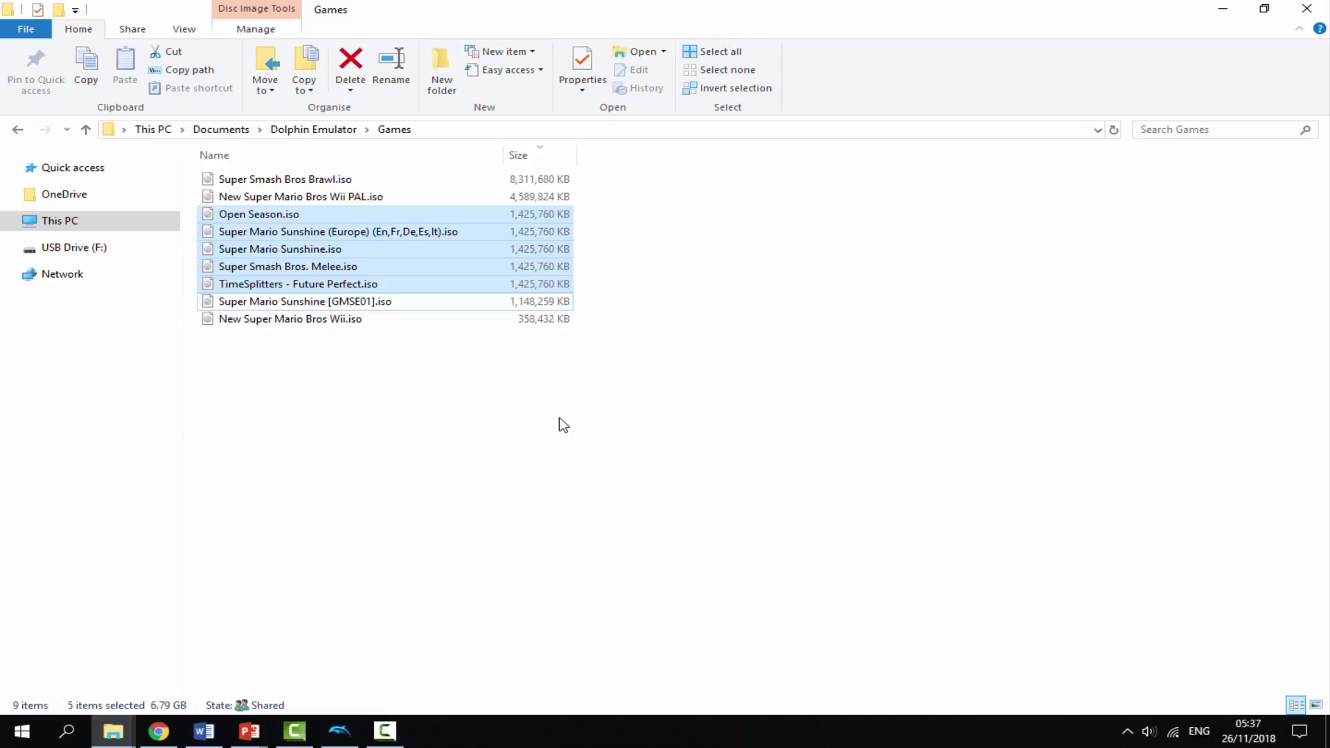
# - Refresh Dolphin's game list, sort by Maker, and select the 1.10 GiB Super Mario Sunshine entry
pyautogui.click(339, 731)
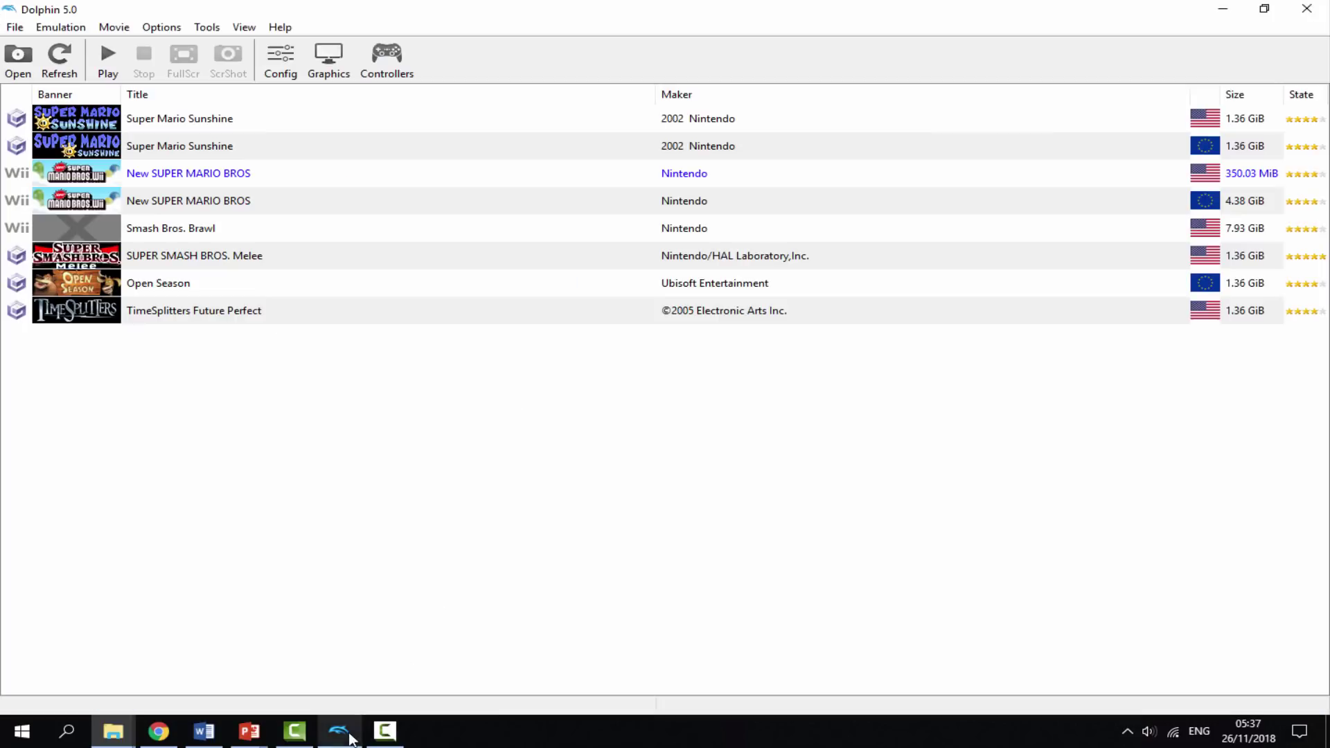
pyautogui.click(58, 68)
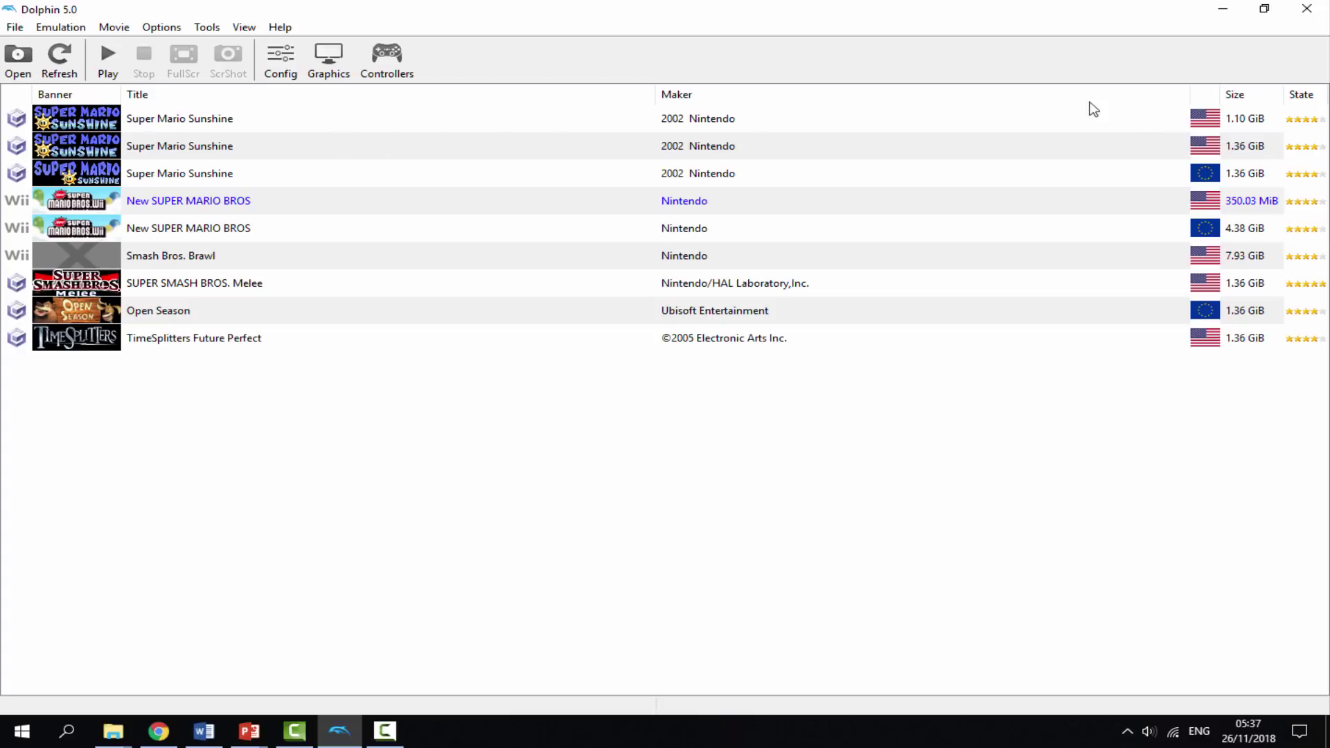
pyautogui.click(1136, 95)
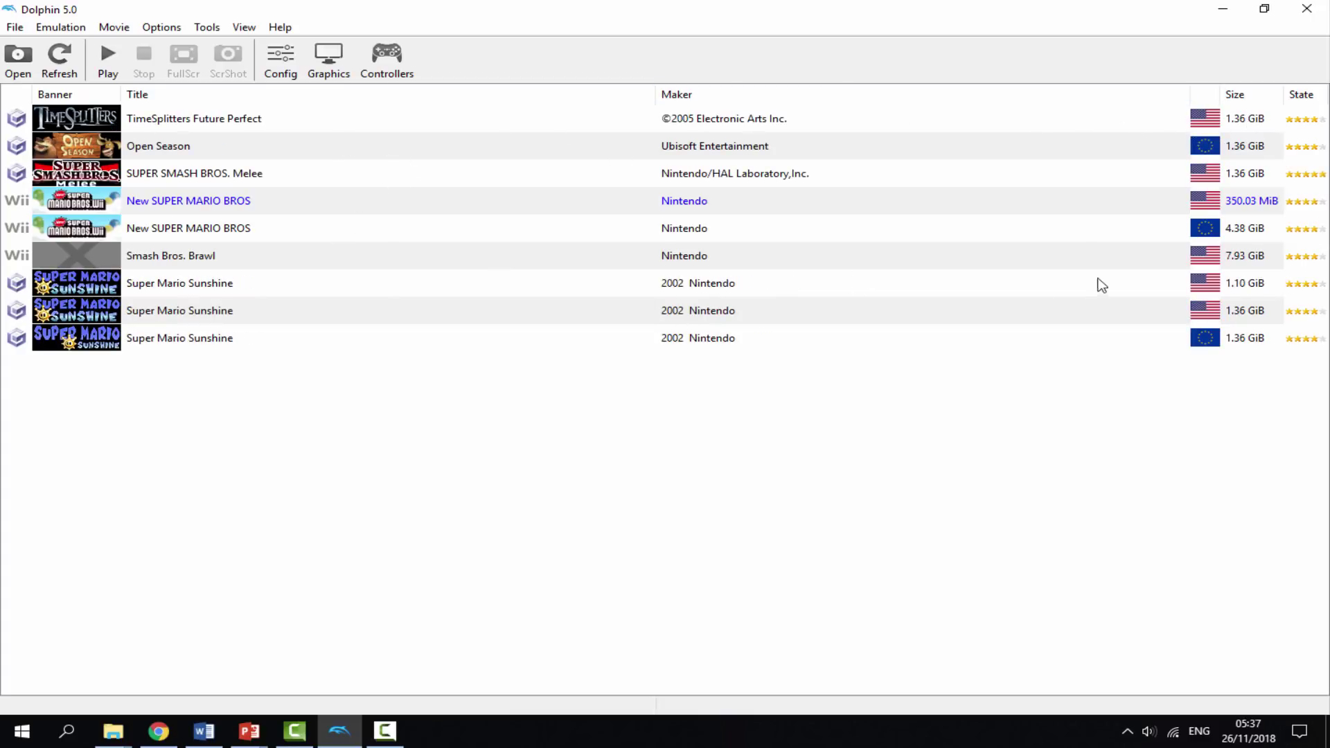
pyautogui.click(1066, 286)
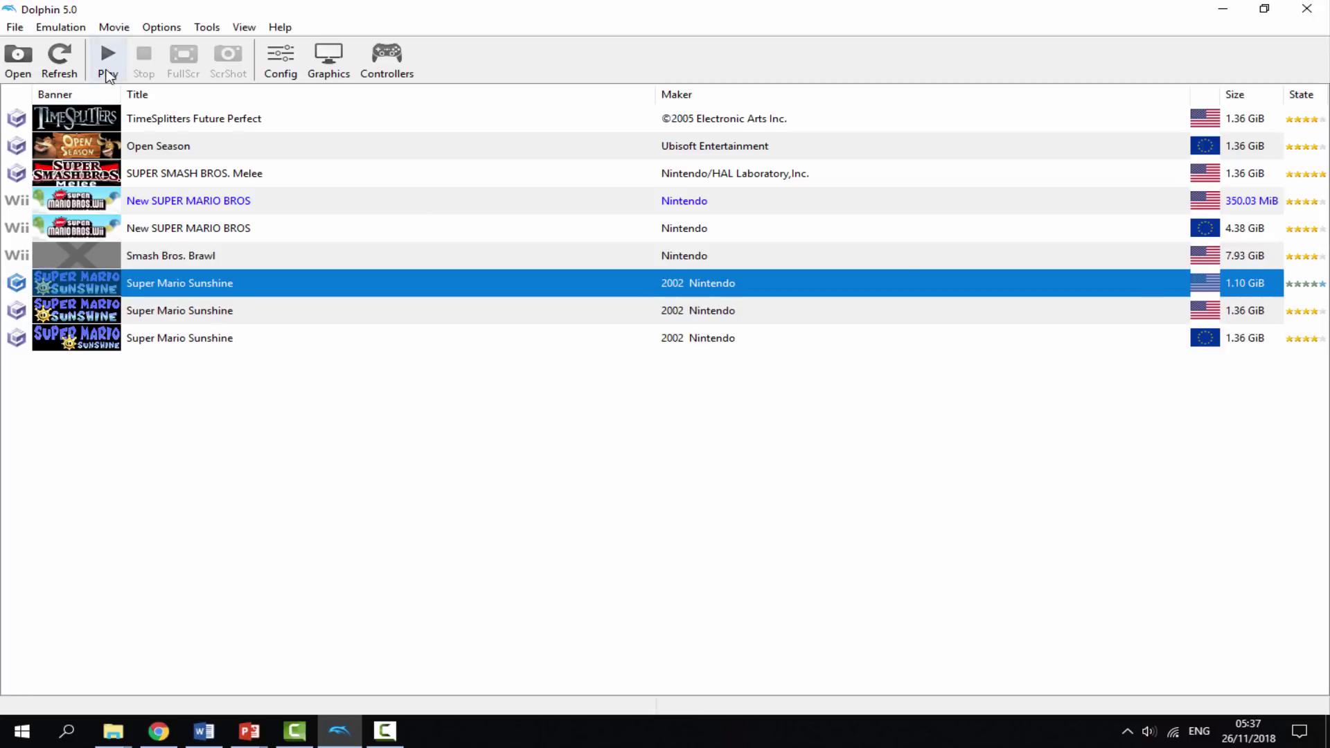